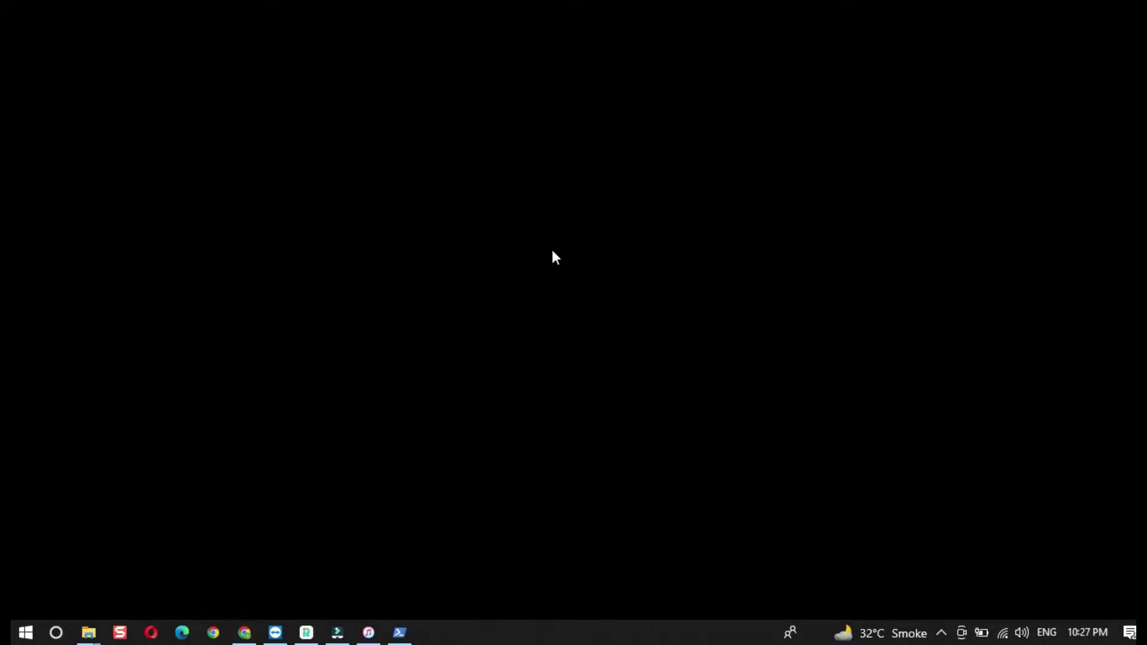
Restore the iTunes window to view the iPhone XS Max summary showing iOS 16.0.
left_click(368, 633)
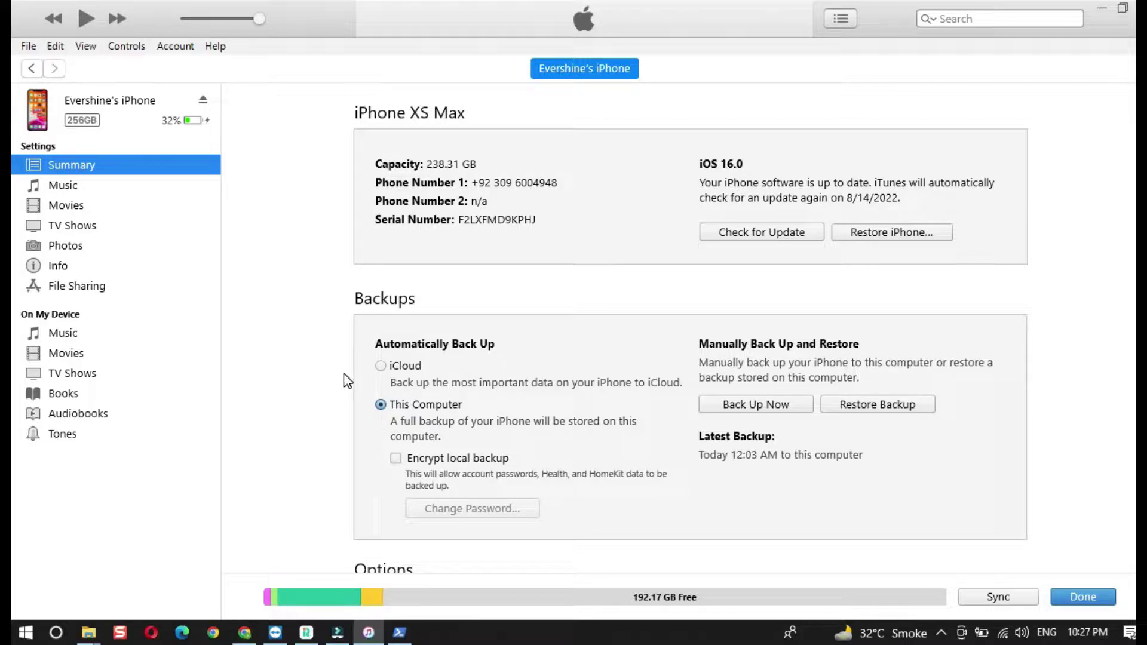
Back up the iPhone to this computer in iTunes, then bring up the UltFone product page in Chrome.
left_click(745, 406)
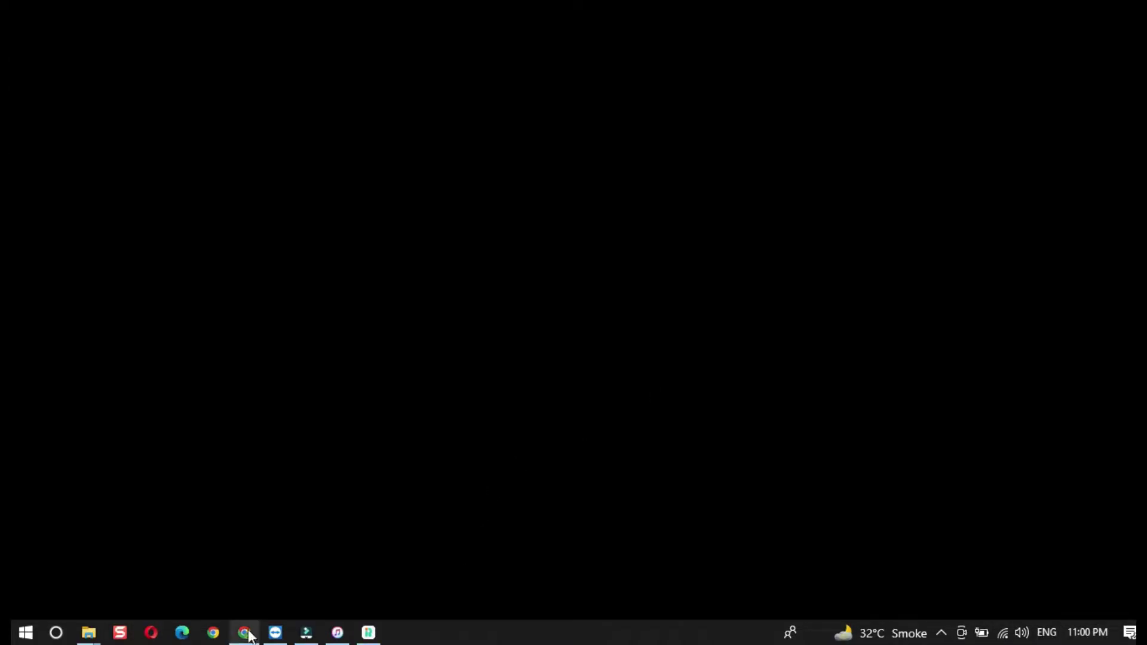
left_click(244, 632)
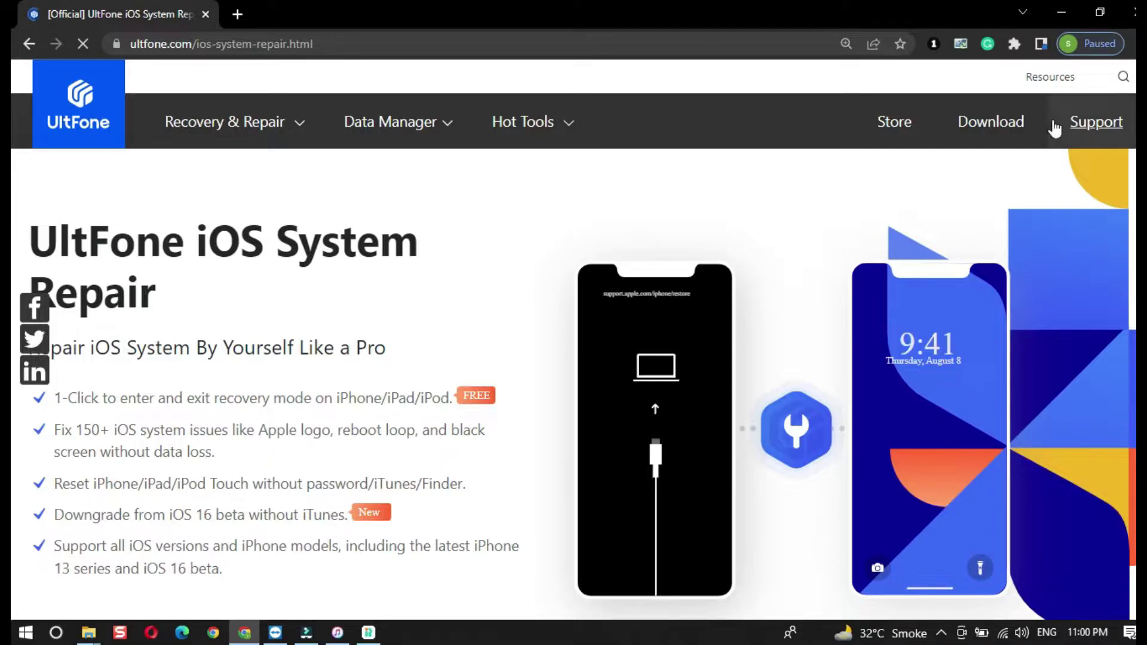
Browse the UltFone product page, toggling the download between Mac and Windows, then minimize Chrome.
scroll(12, 87, "down", 3)
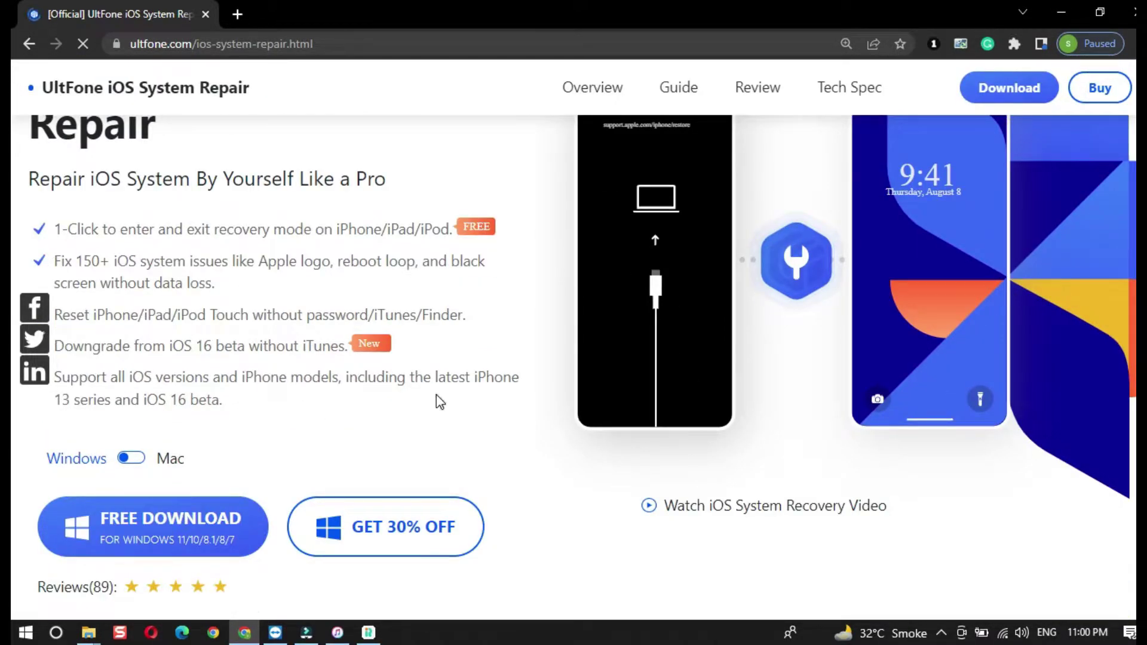
left_click(131, 460)
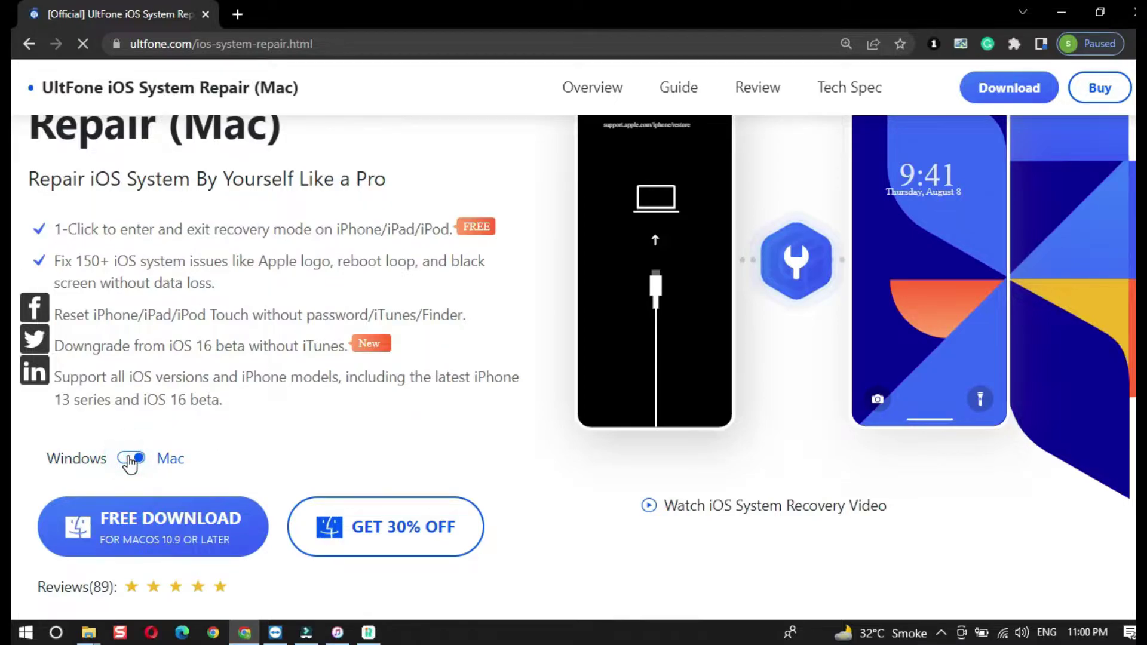
left_click(130, 460)
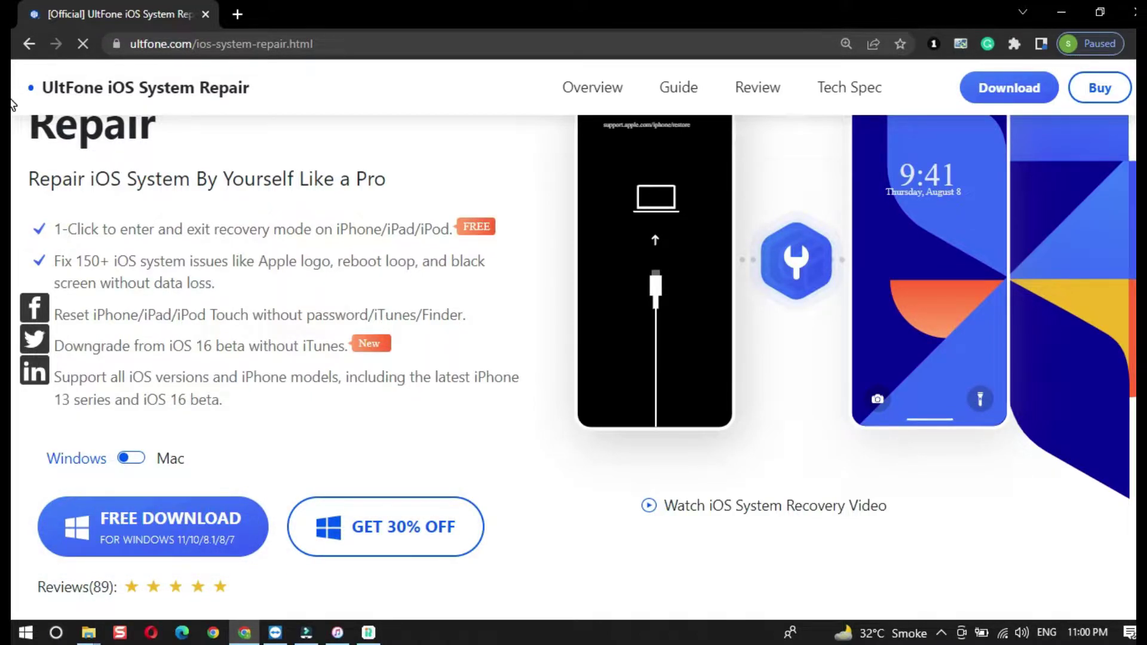
scroll(14, 112, "down", 3)
scroll(13, 119, "down", 4)
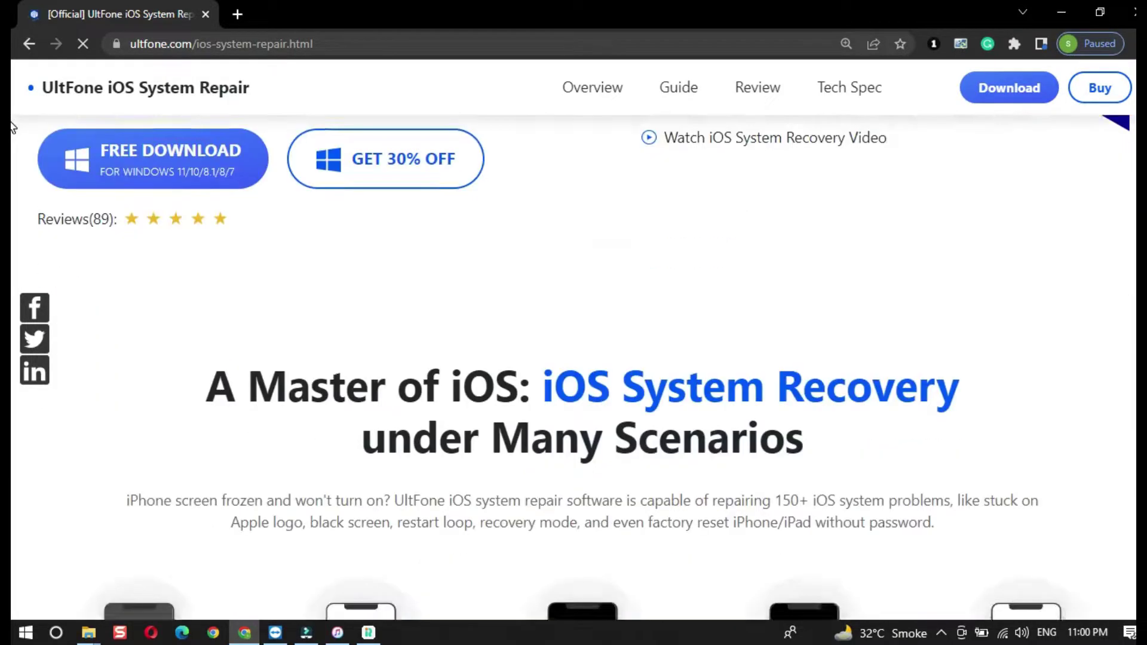
scroll(13, 131, "down", 9)
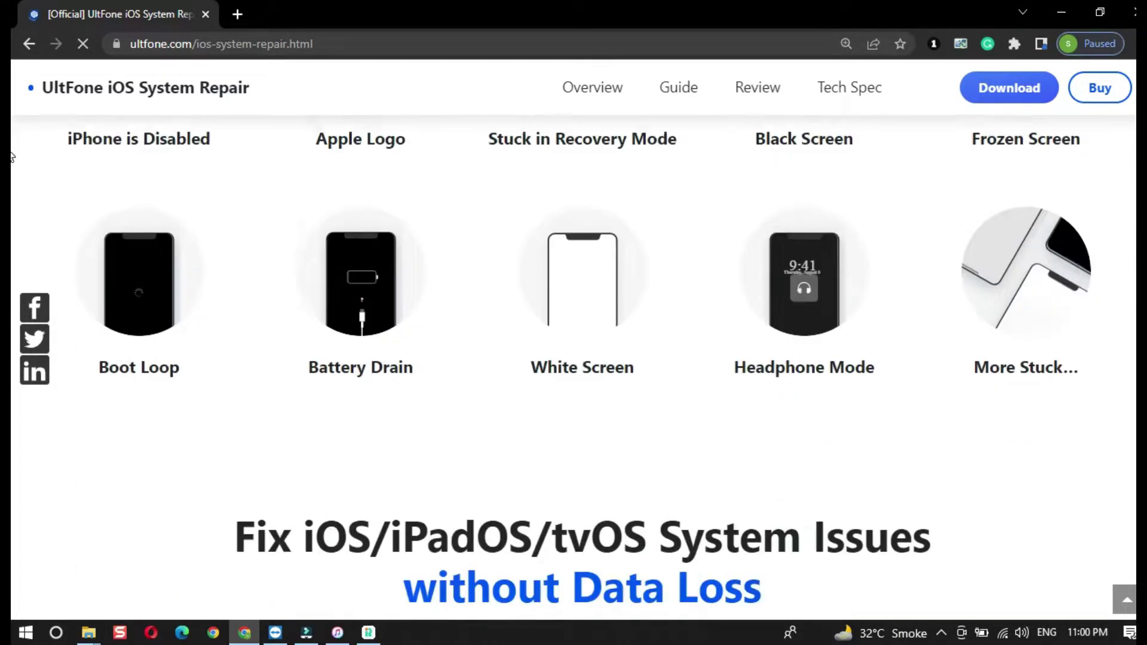
scroll(12, 160, "down", 12)
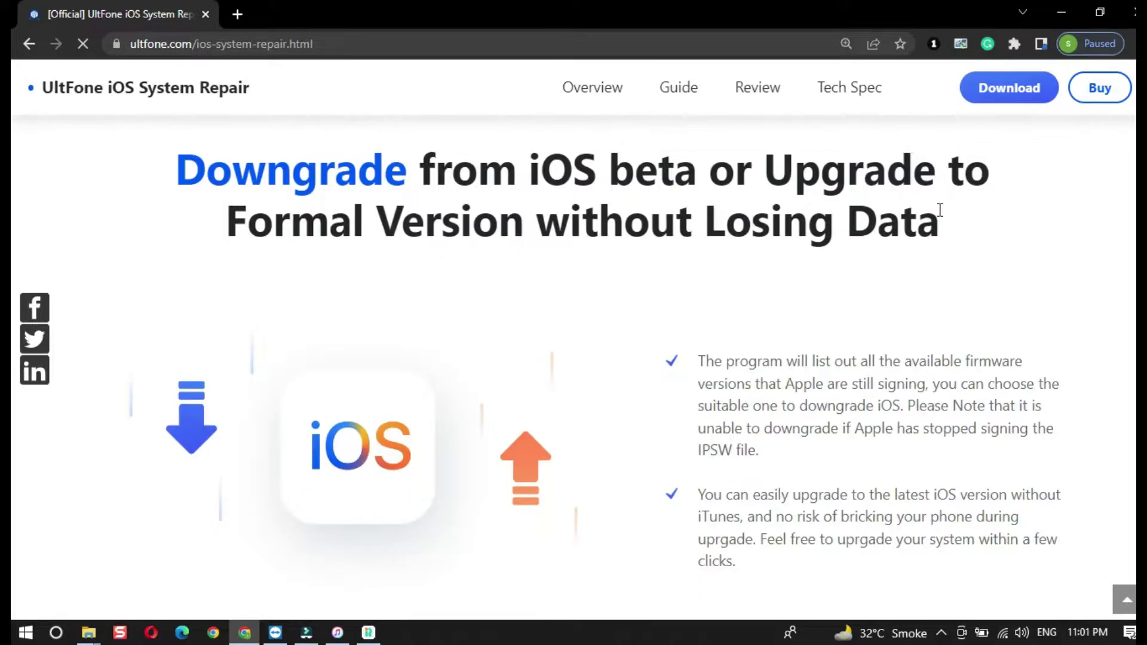
left_click(1062, 13)
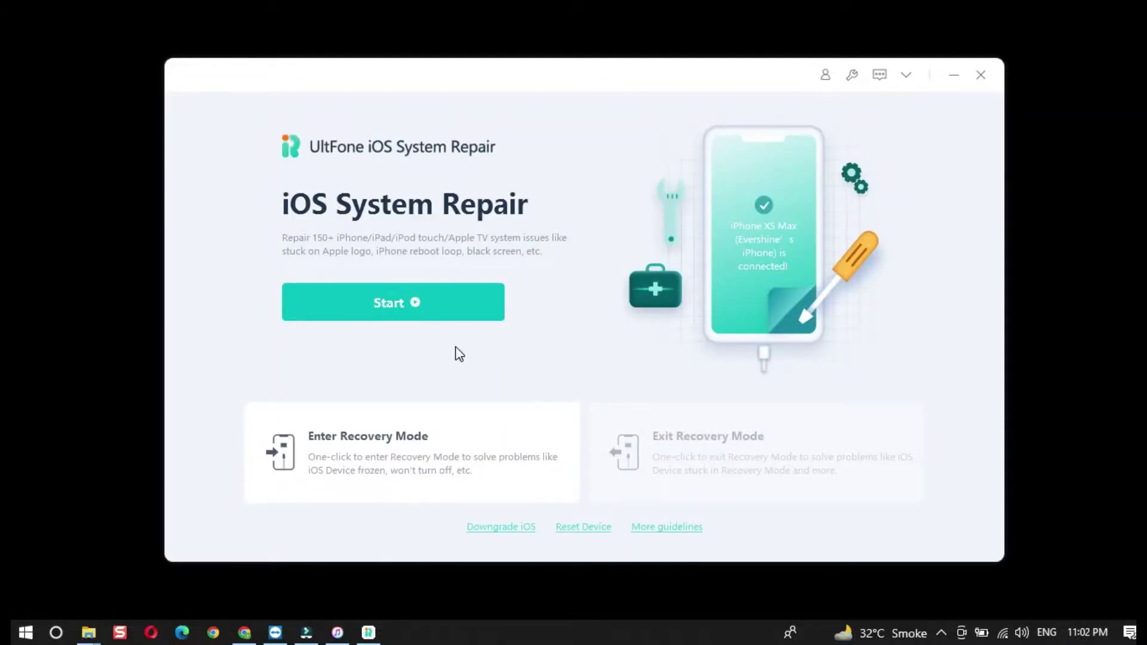
Start the UltFone repair and choose Deep Repair to fetch the 15.6.1 firmware.
left_click(438, 321)
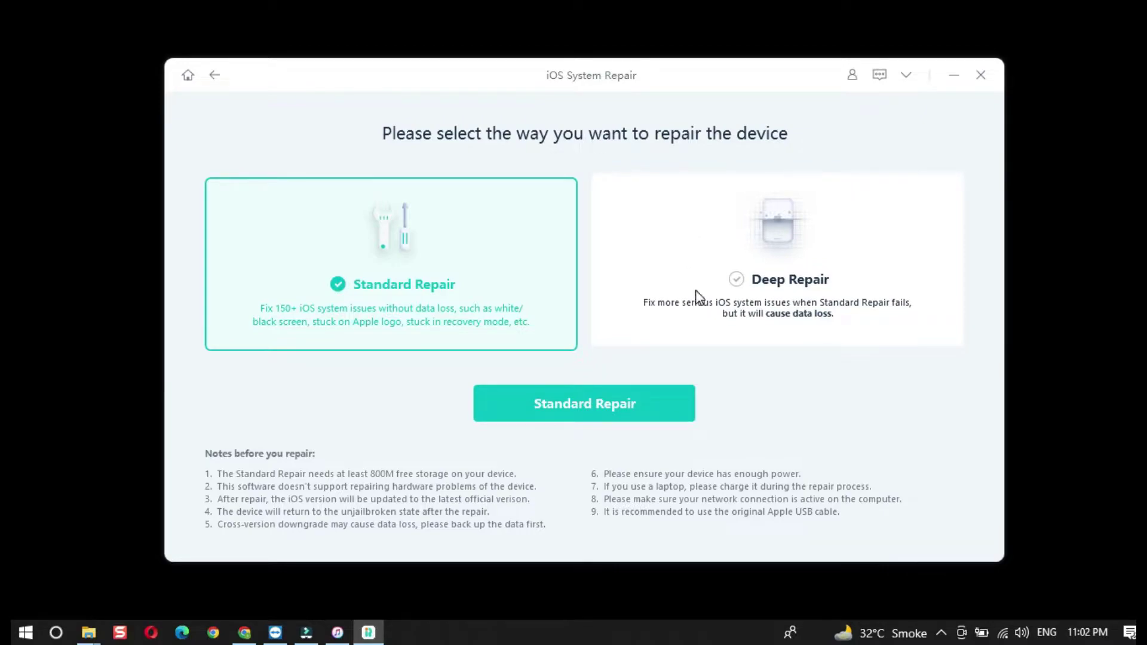
left_click(765, 281)
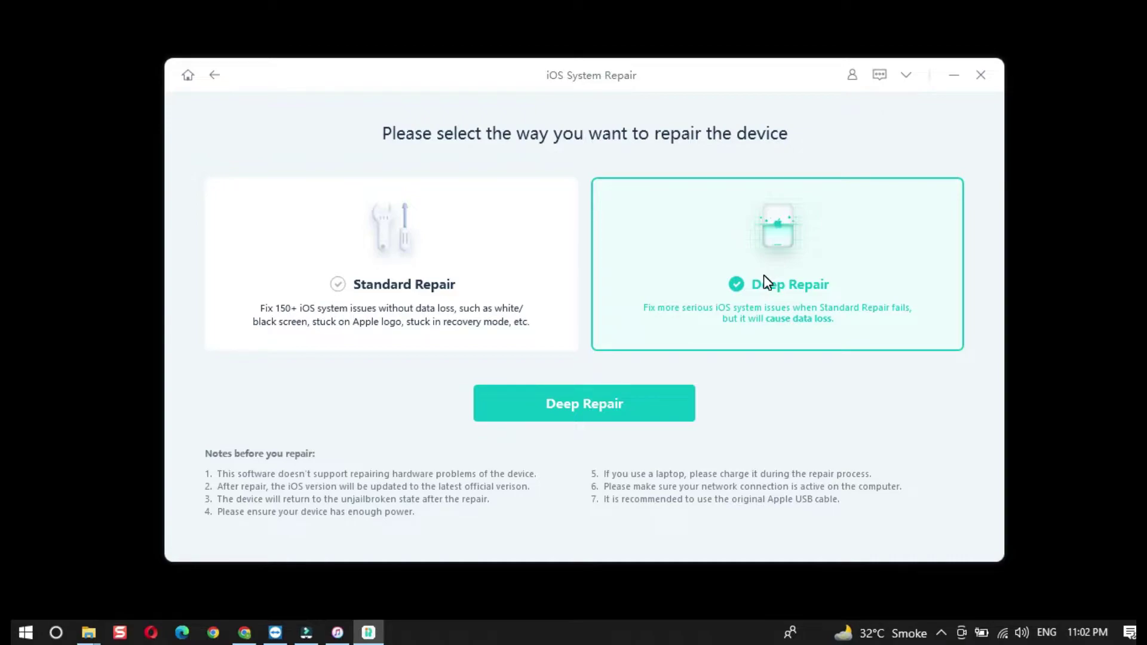
left_click(578, 411)
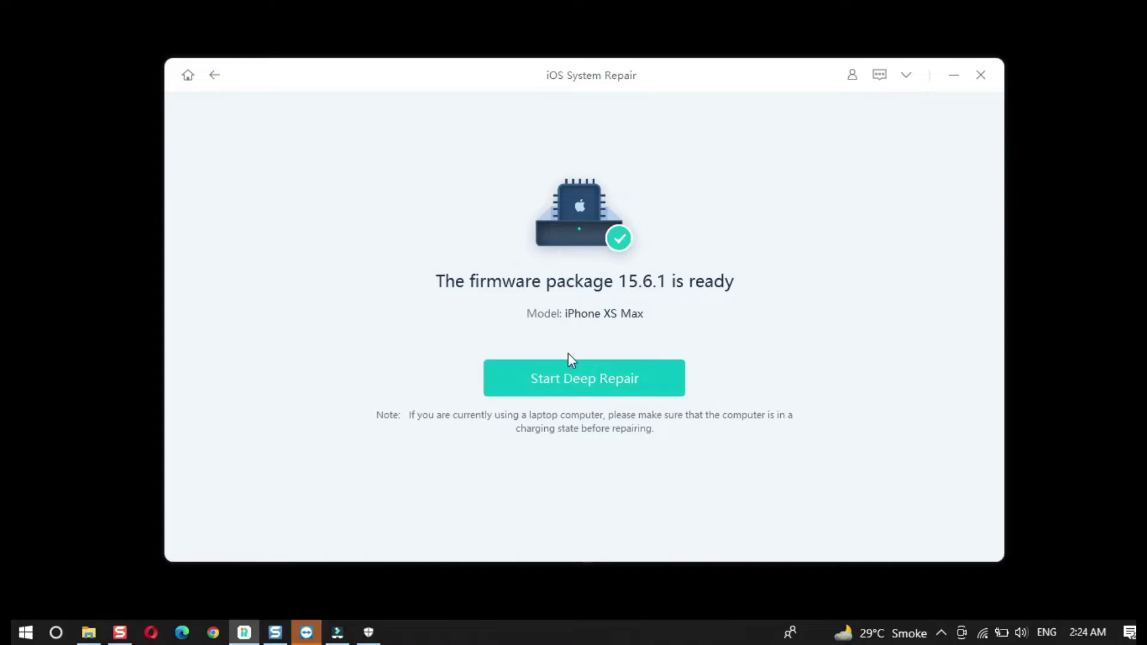
Run the Deep Repair with firmware 15.6.1, accept the data-erase warning, and dismiss the completion message.
left_click(558, 388)
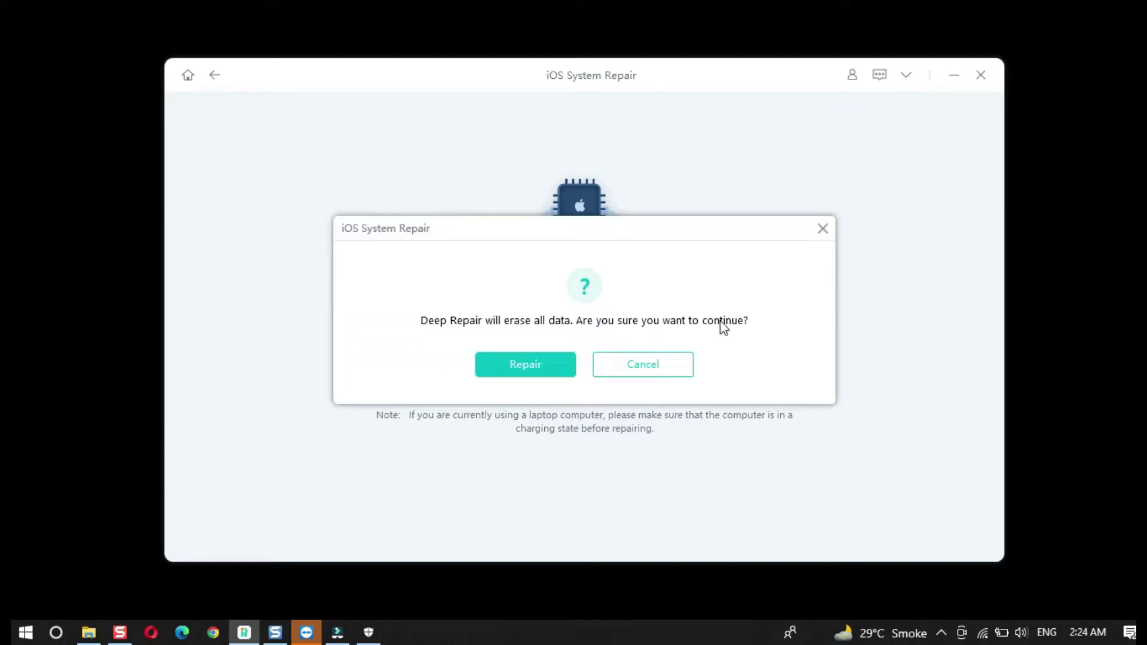
left_click(539, 374)
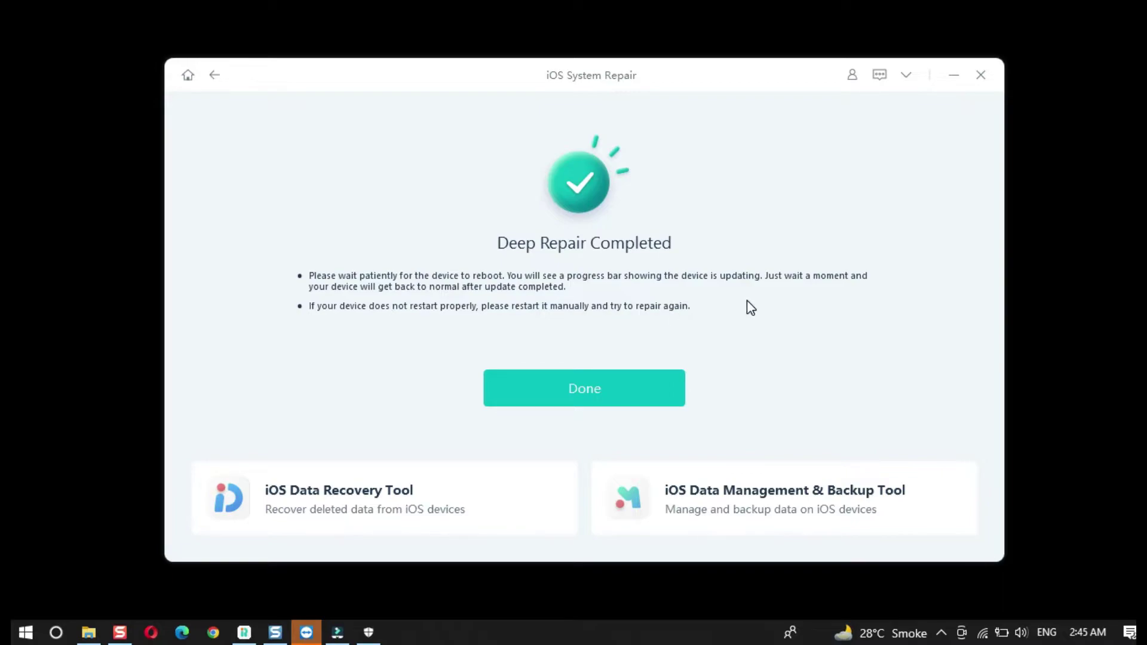
left_click(567, 393)
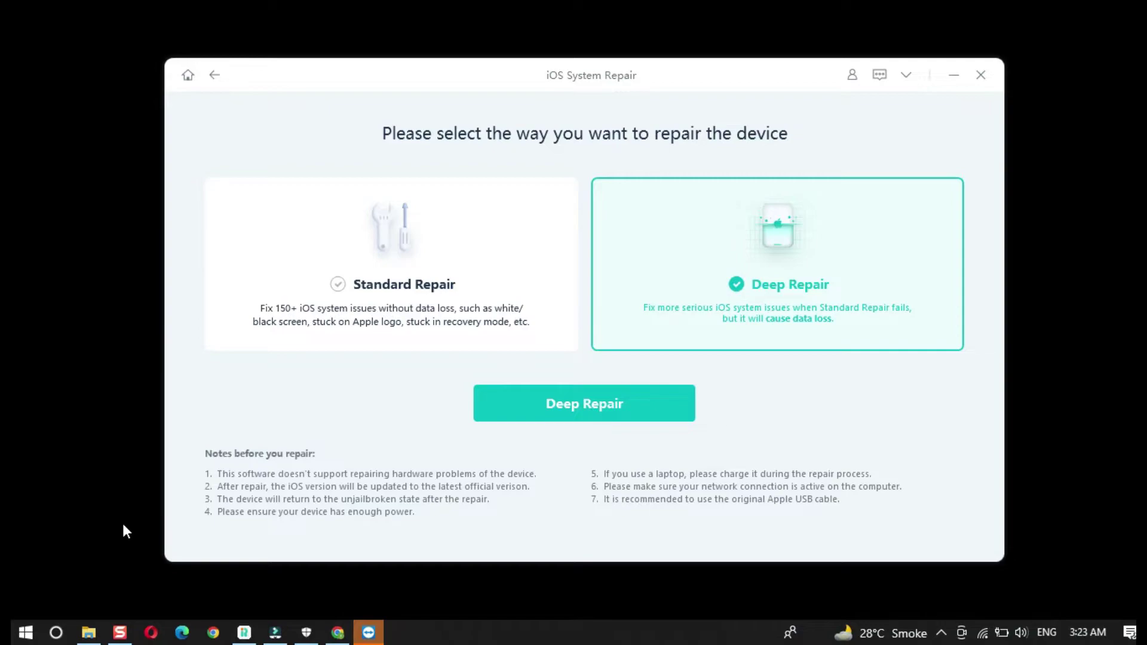
Run %appdata% from the Run dialog to open the AppData Roaming folder.
key("super+r")
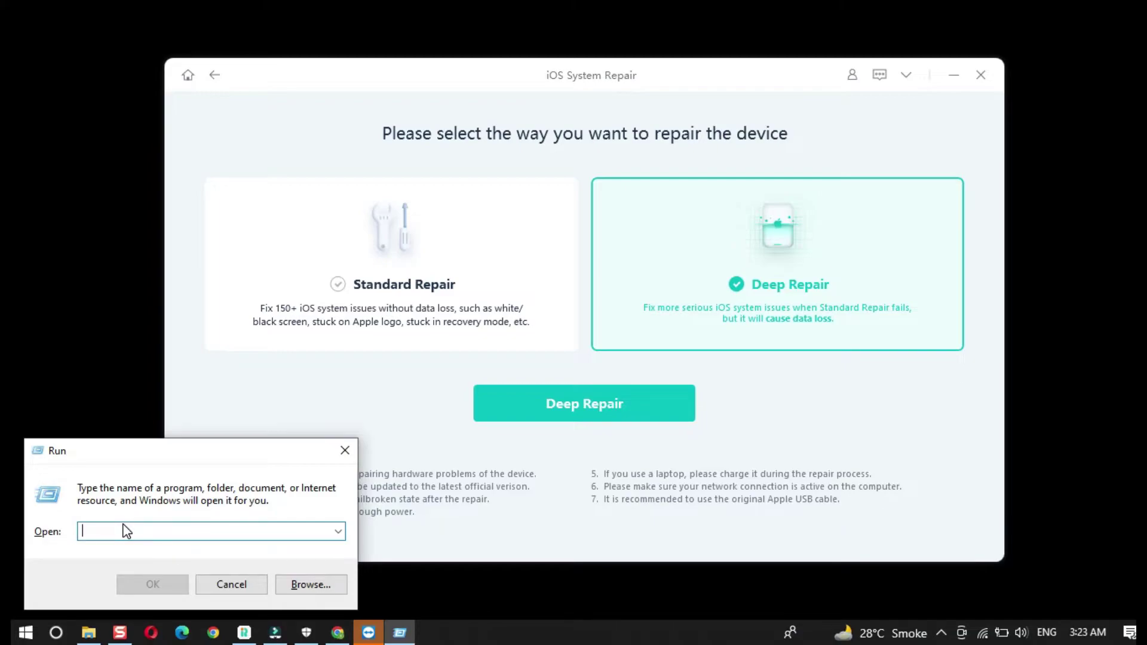
type("%app")
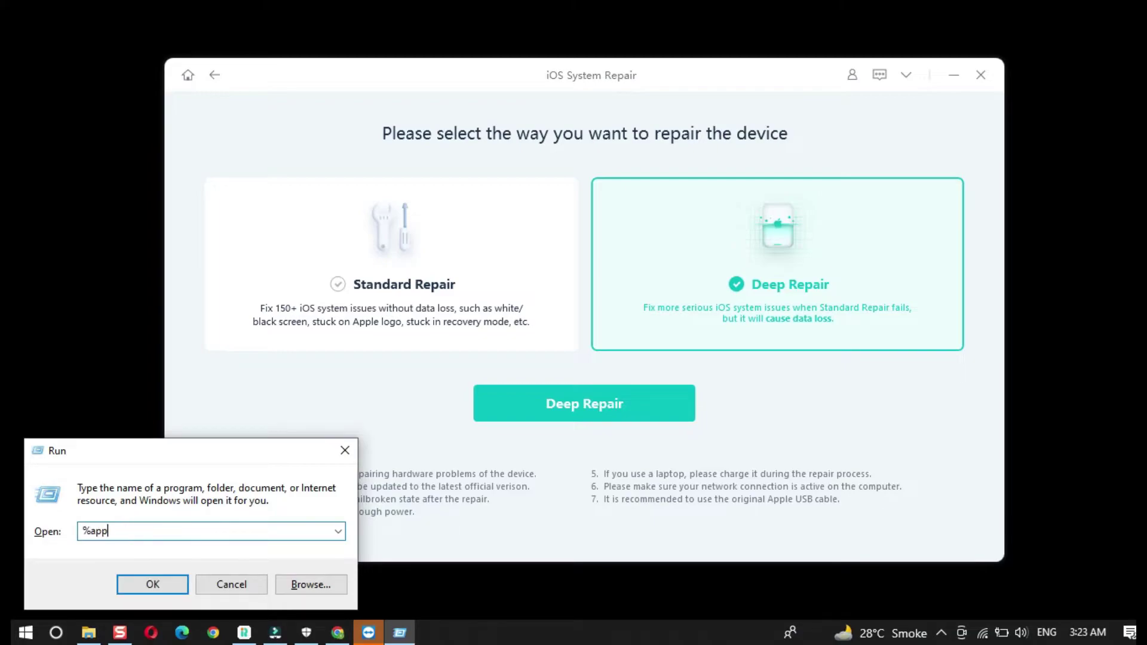
type("data%")
key("Return")
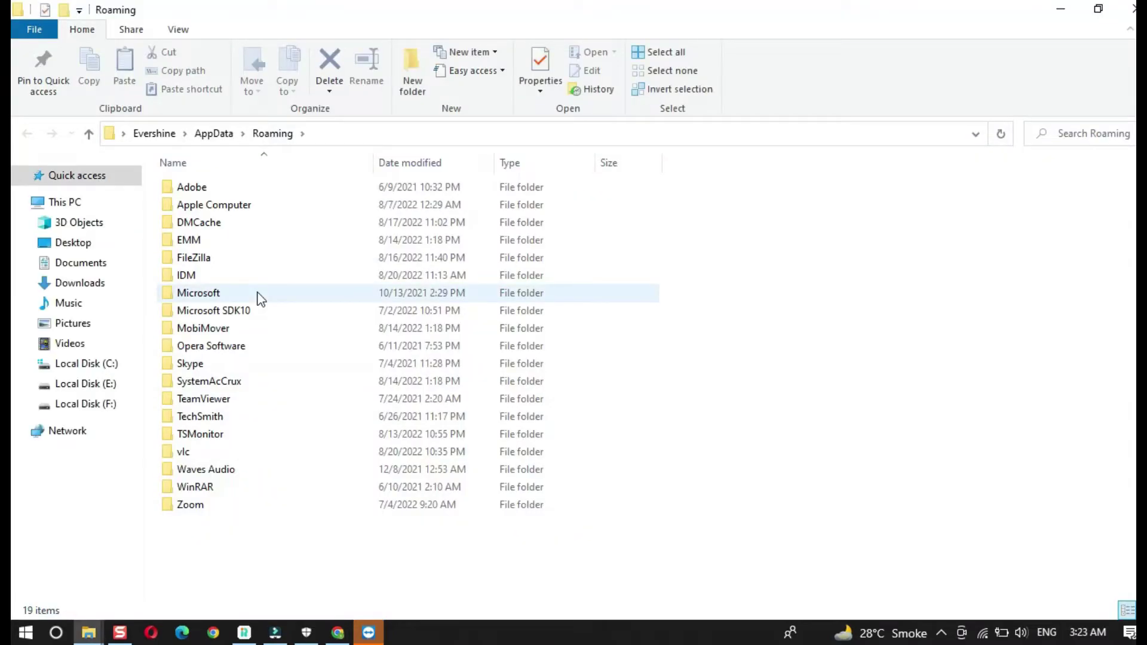
Open Apple Computer, then MobileSync, to reach the iTunes backup folder on drive E:.
left_click(229, 212)
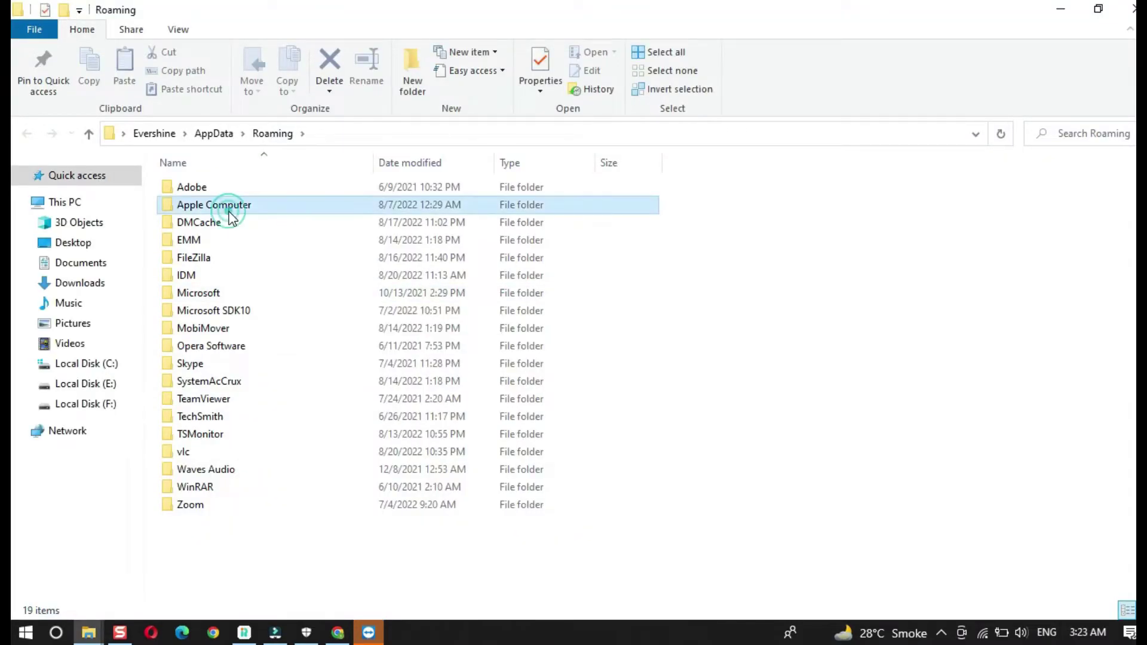
double_click(229, 211)
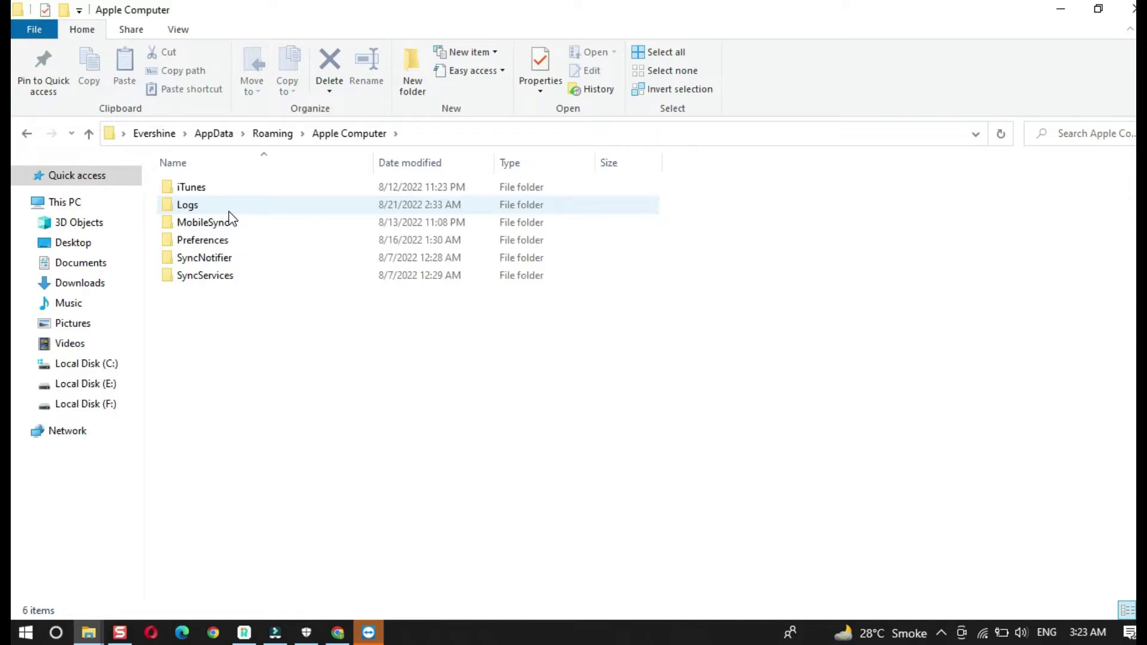
double_click(230, 223)
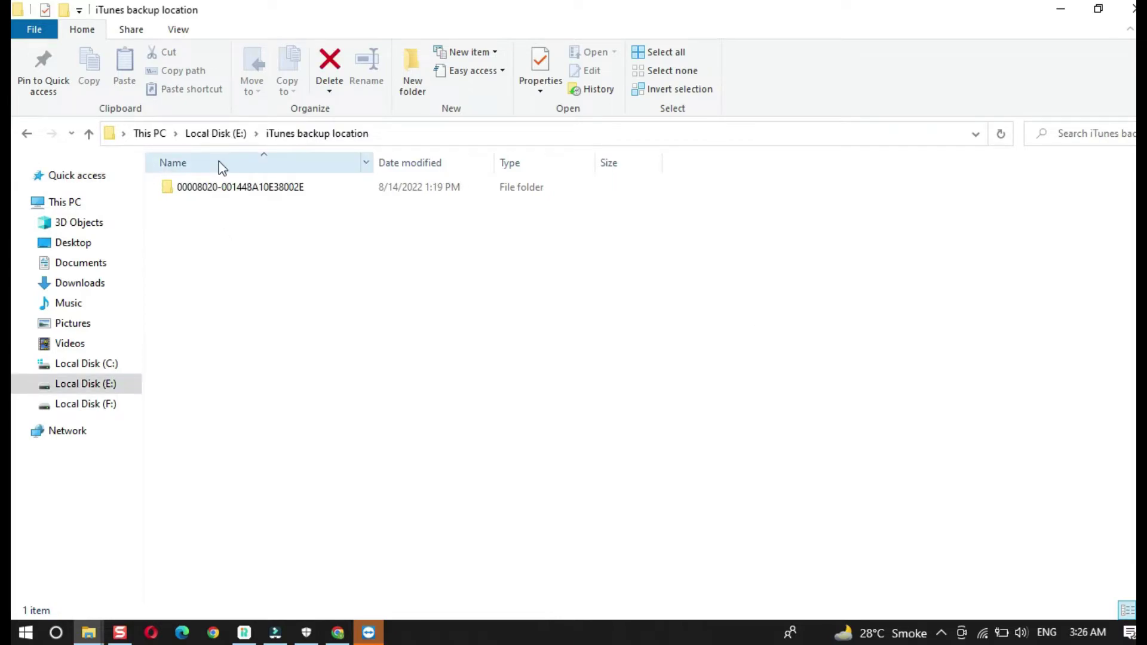
Open the iPhone's backup folder and bring up the context menu for Info.plist.
double_click(202, 187)
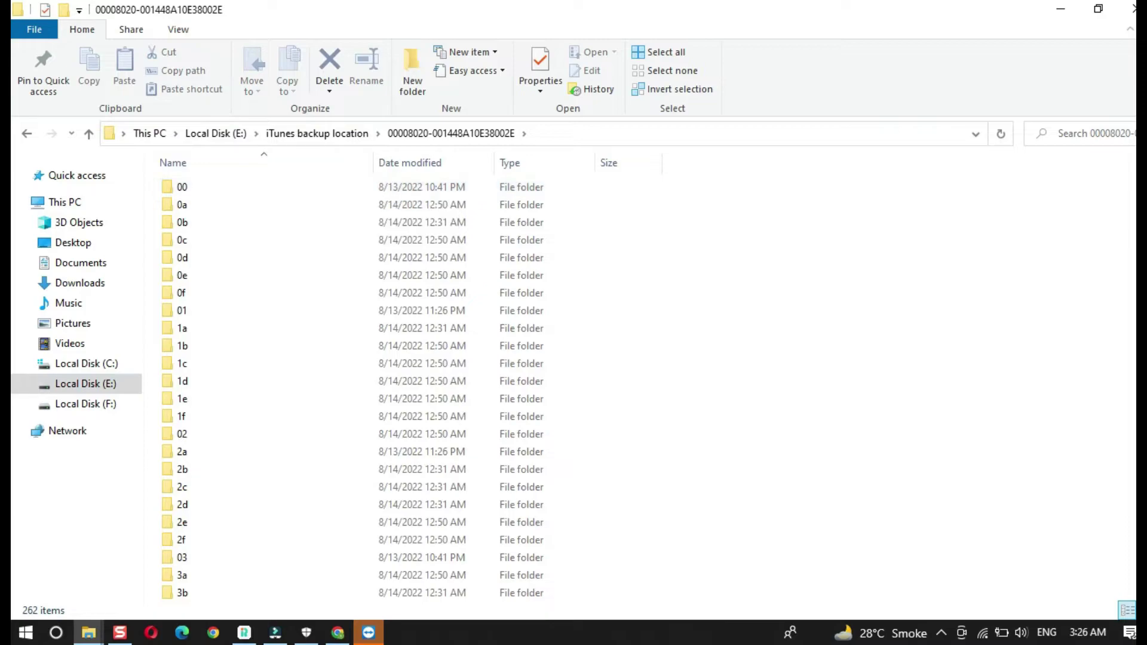
left_click_drag(1135, 177, 1135, 560)
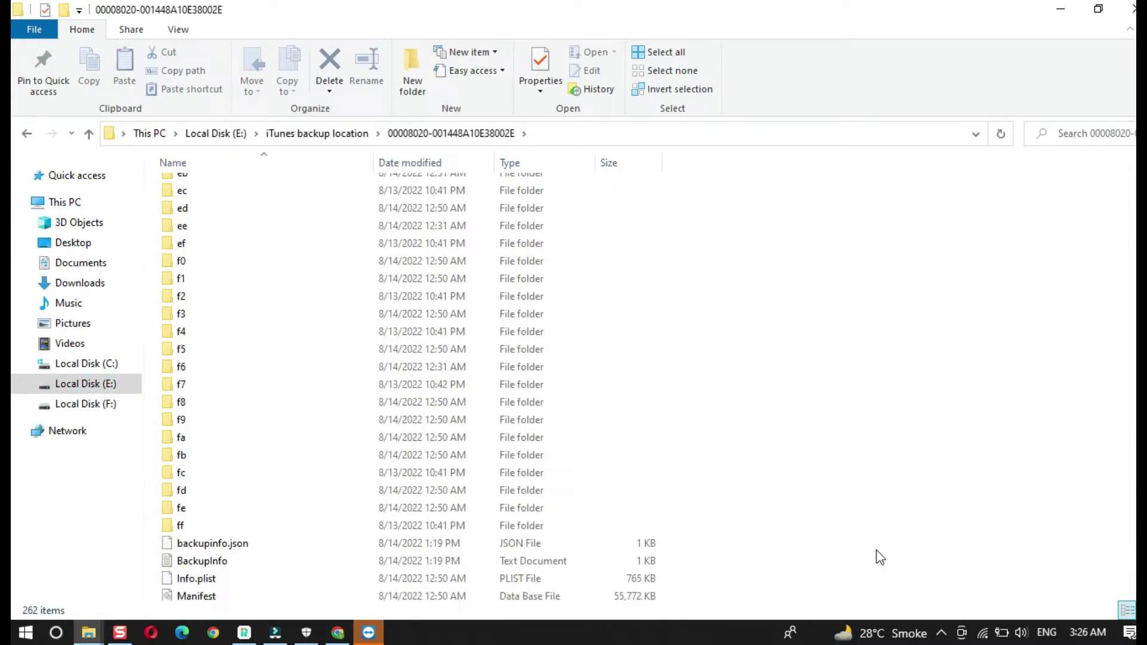
left_click(197, 578)
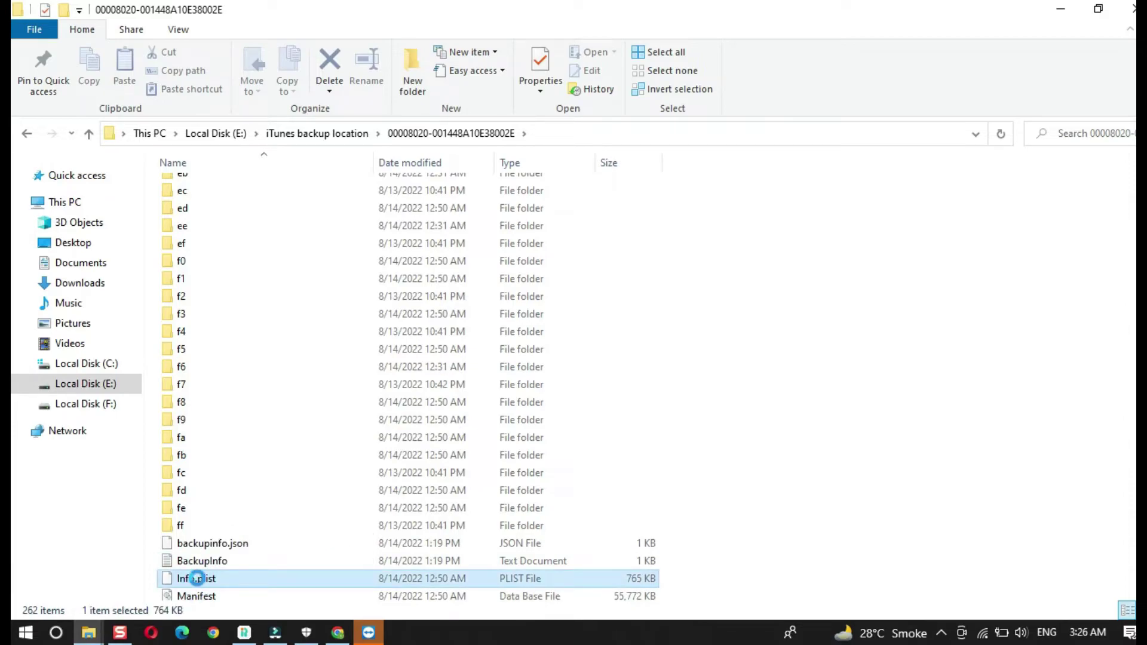
right_click(197, 578)
Open Info.plist in Notepad via Open with > More apps.
left_click(253, 267)
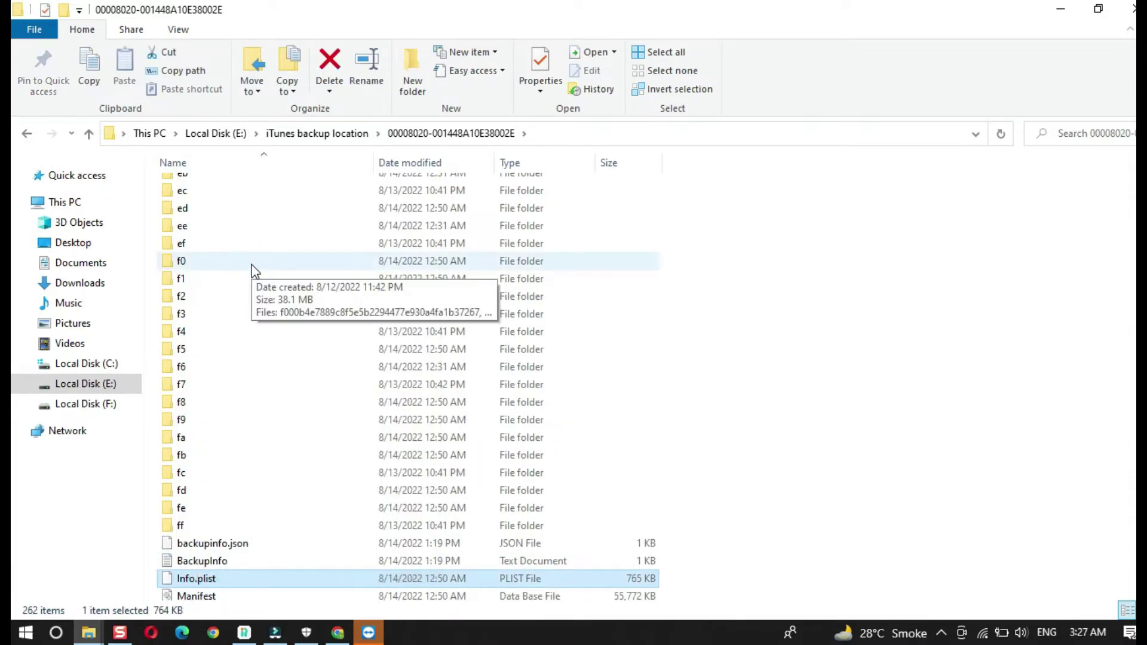
left_click(509, 270)
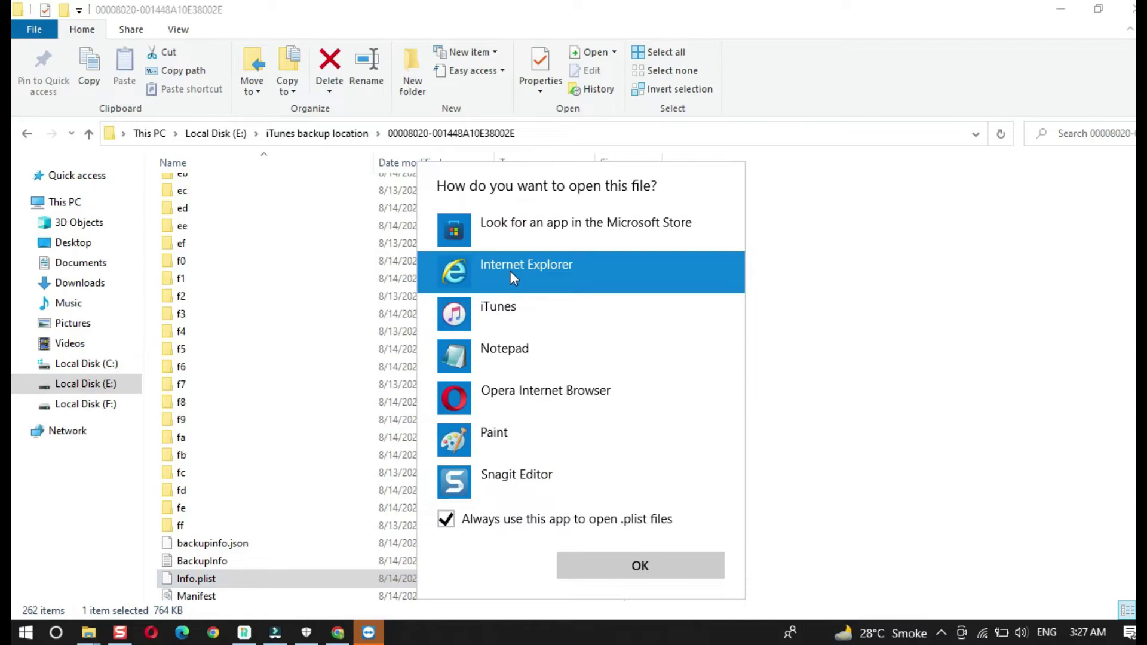
left_click(505, 371)
left_click(629, 571)
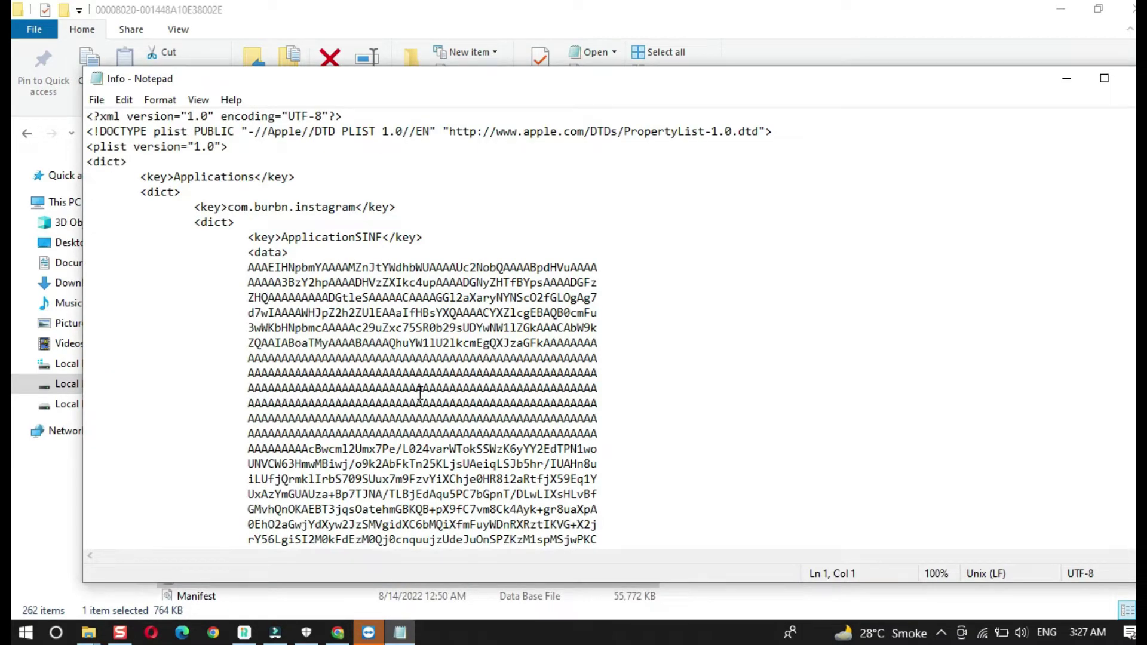
Search the file for "product" to find the Product entries.
key("ctrl+f")
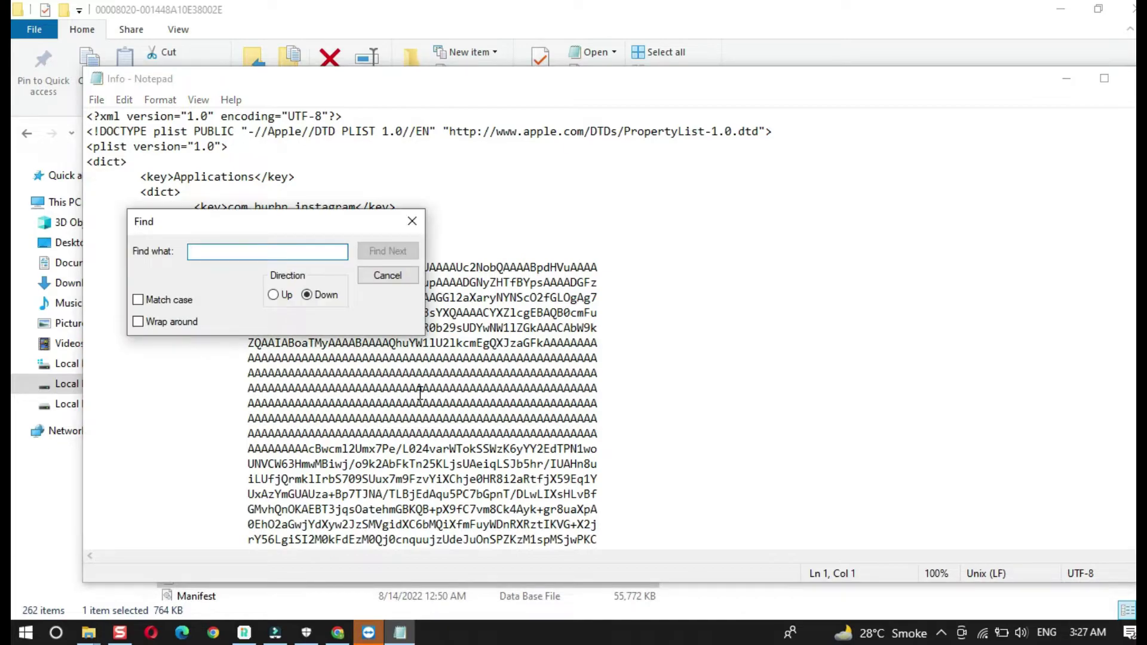
type("product")
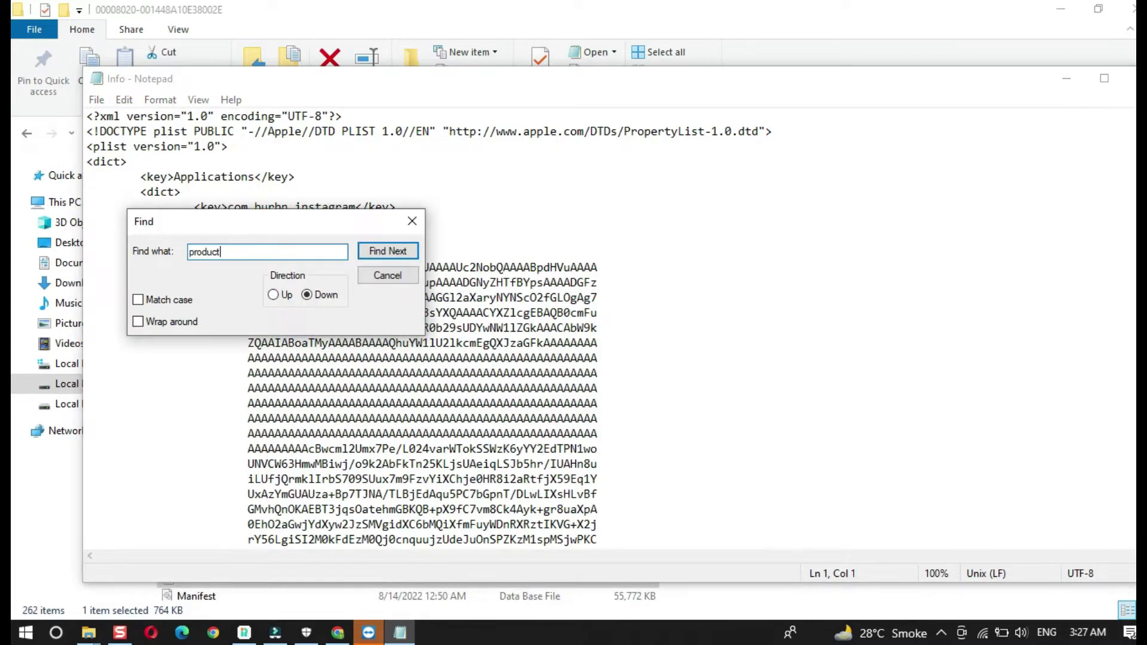
key("Return")
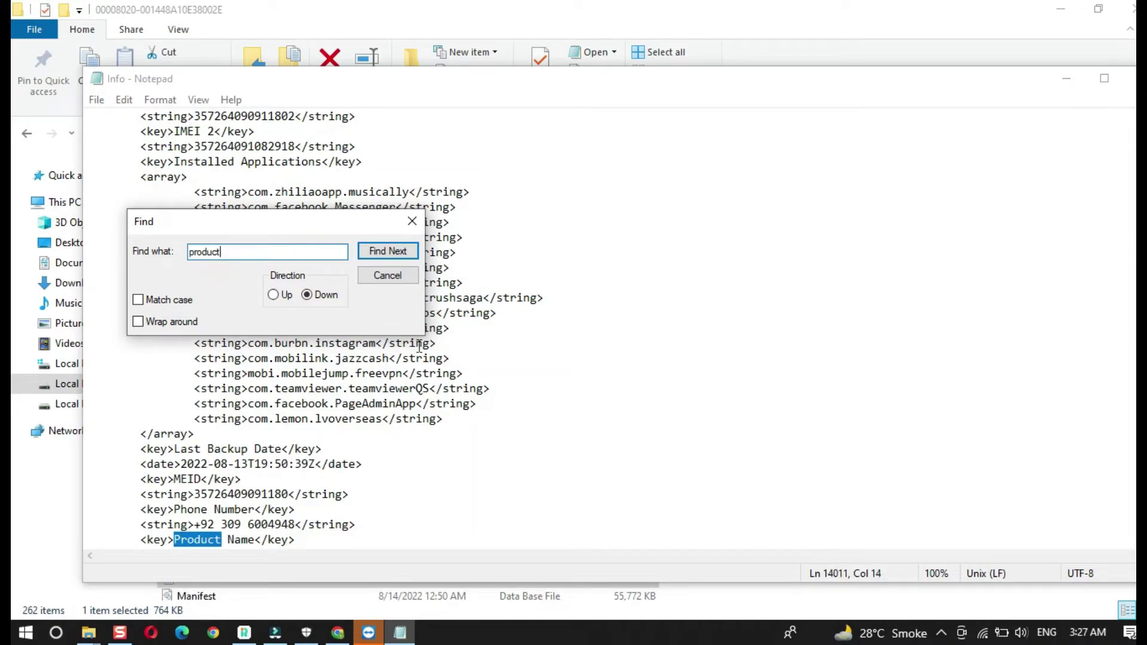
Change the Product Version value in Info.plist from 16.0 to 15.0.
left_click(412, 222)
left_click(297, 509)
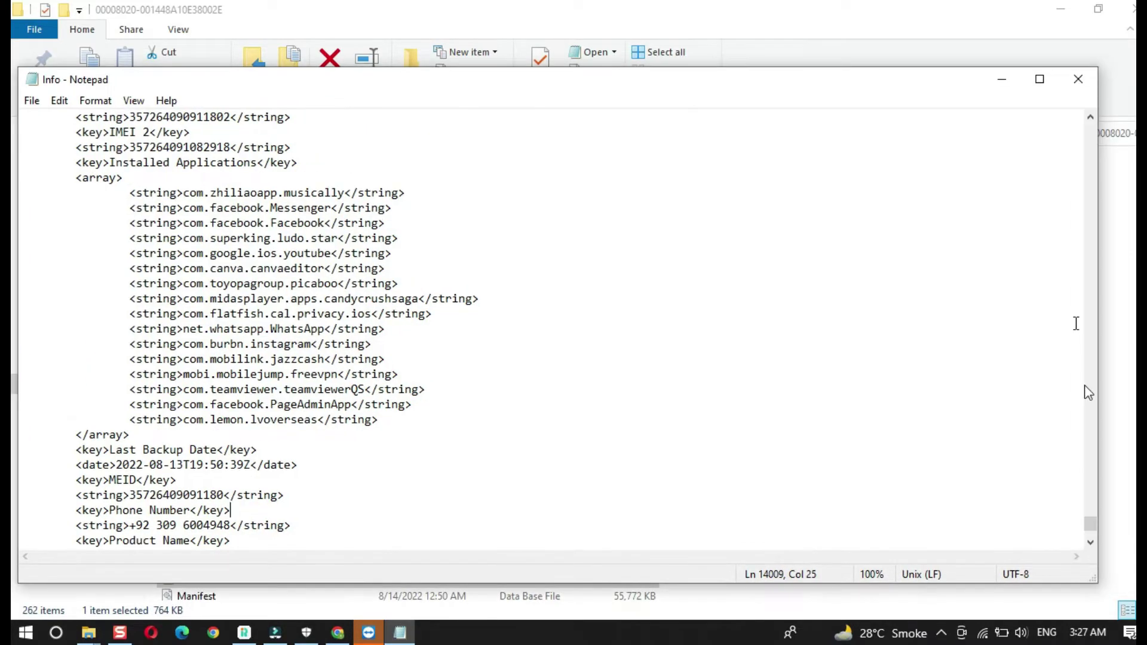
left_click(1090, 542)
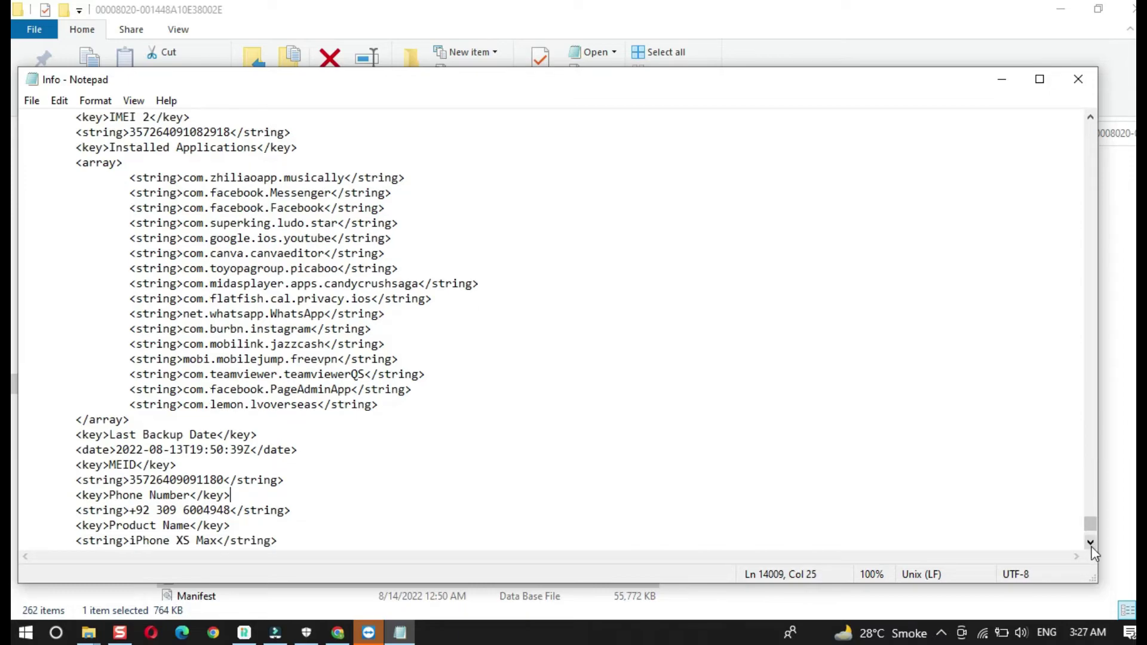
double_click(1090, 542)
left_click(1090, 542)
left_click(1090, 543)
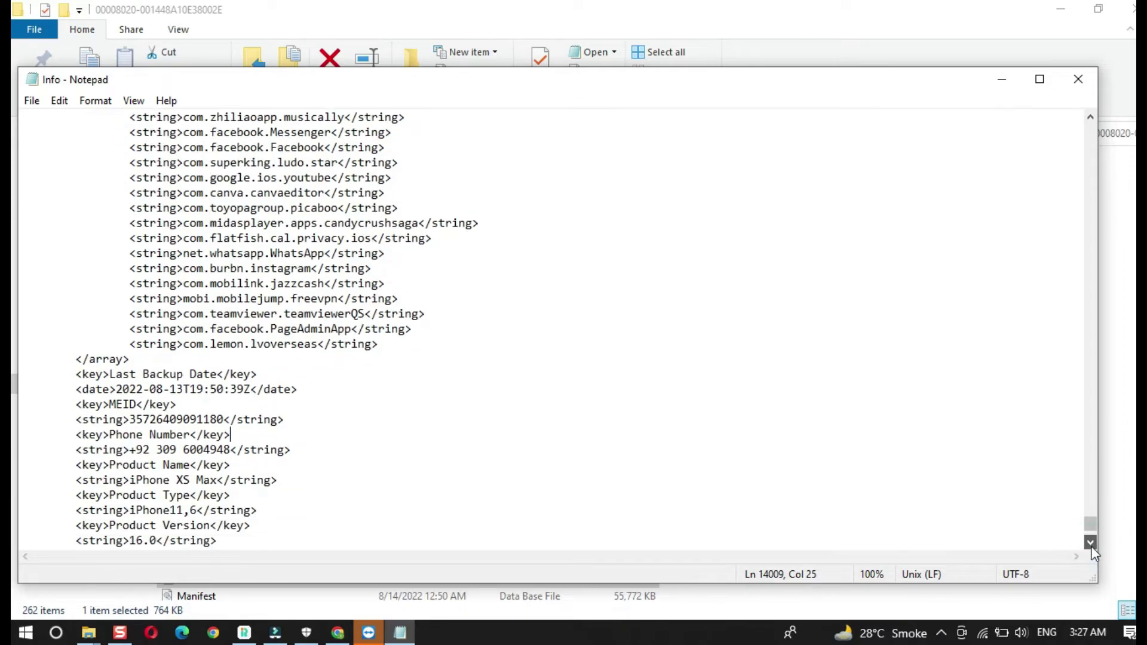
left_click(1090, 542)
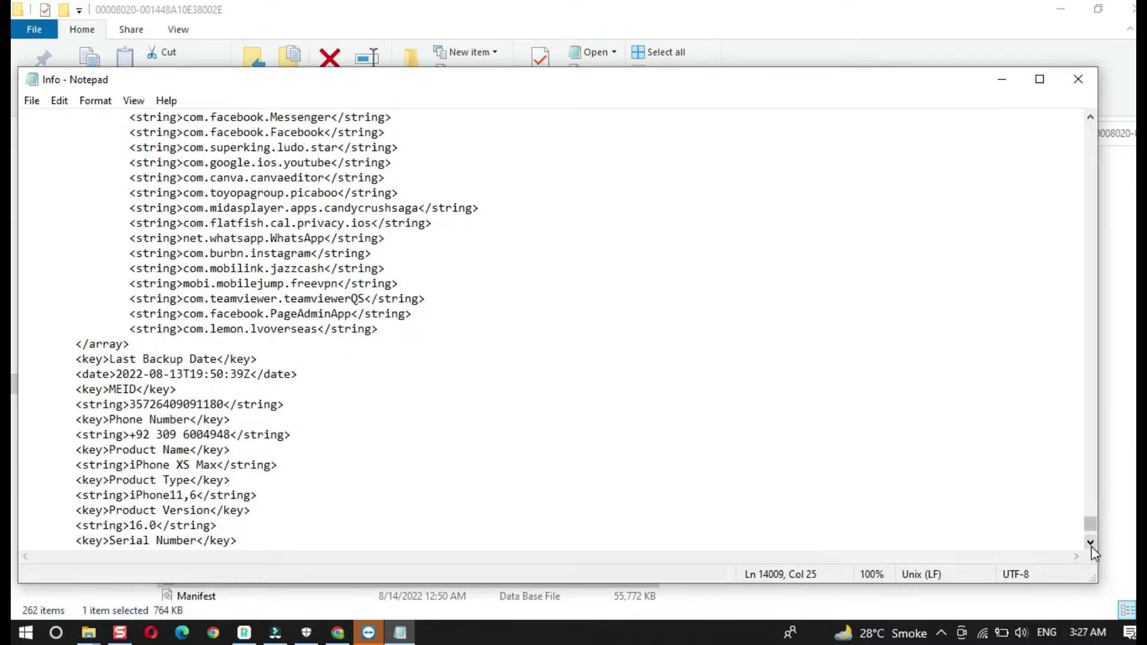
triple_click(133, 525)
left_click(136, 525)
key("Delete")
type("5")
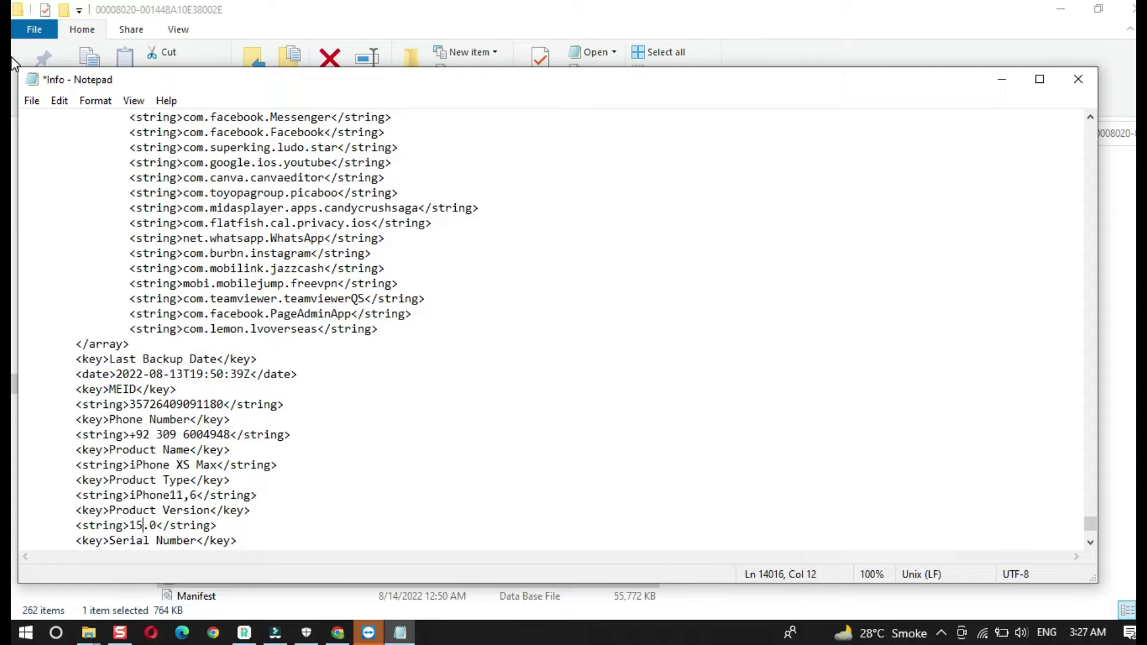
Save the edited Info.plist and close Notepad.
left_click(34, 106)
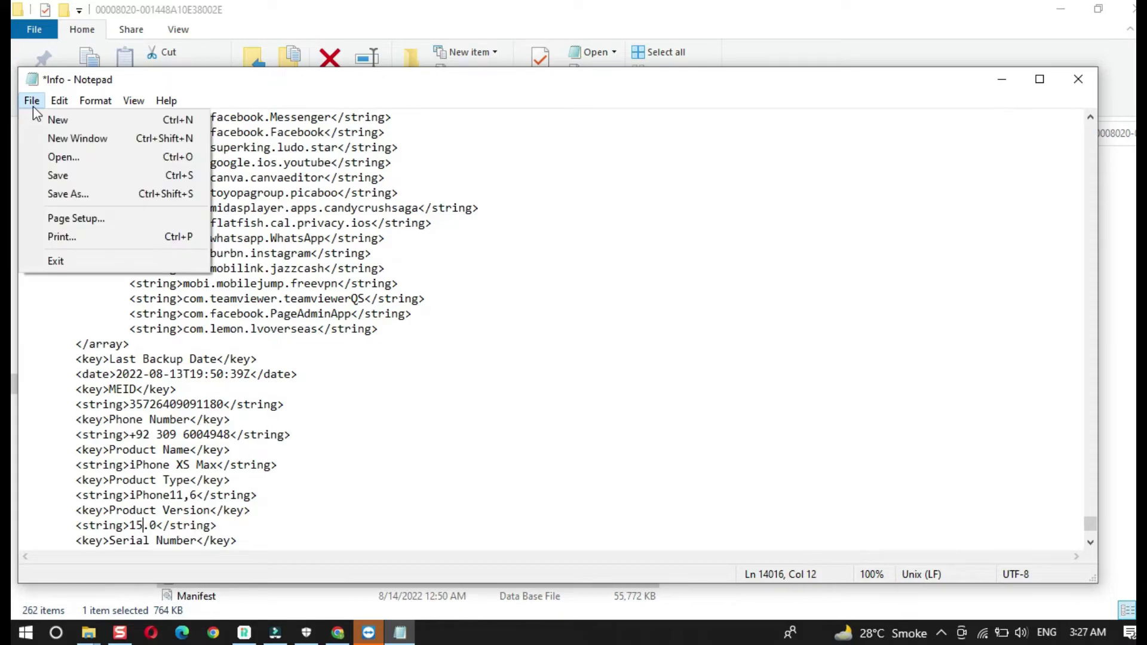
left_click(62, 176)
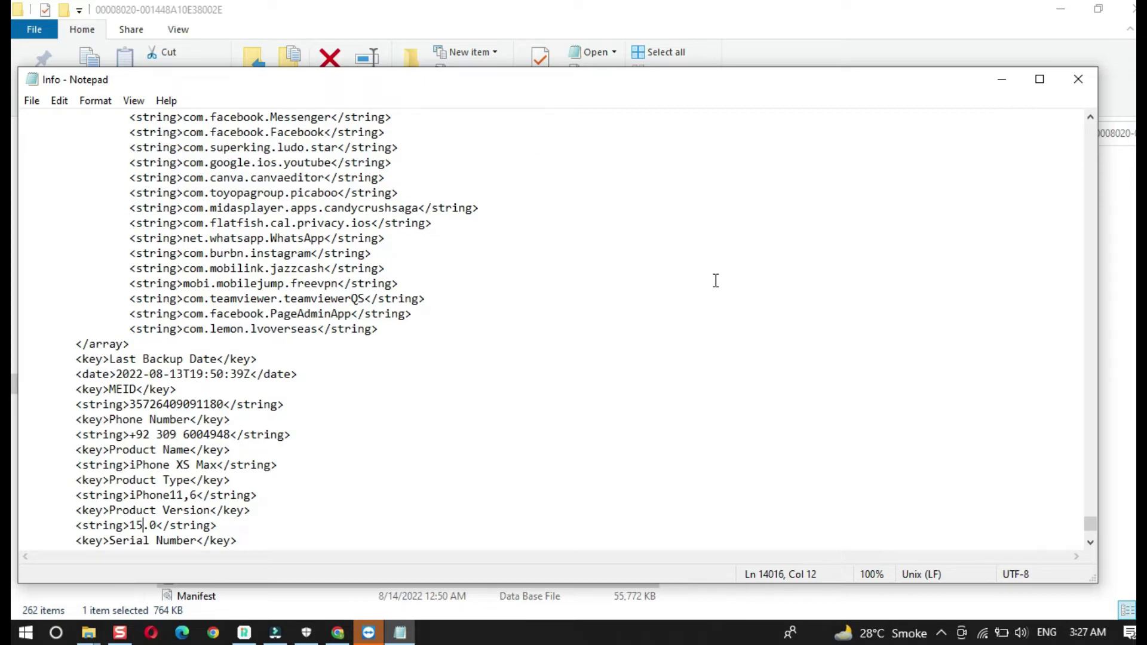
left_click(1078, 79)
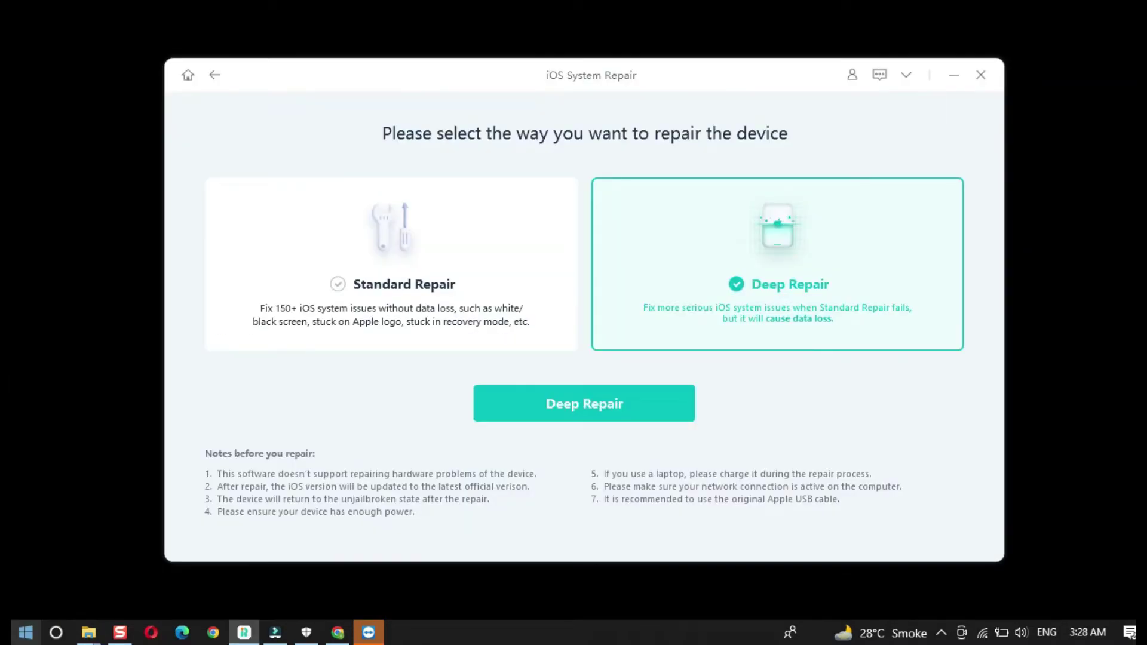
Search the Start menu for 'it' and launch iTunes from the best match.
left_click(27, 632)
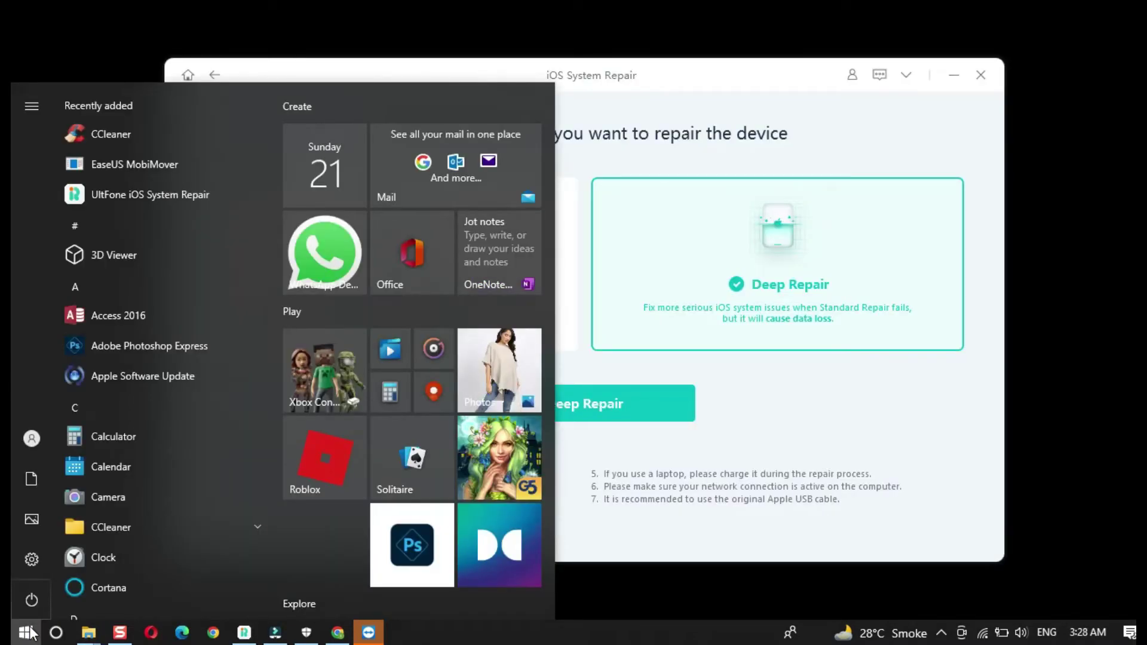
type("it")
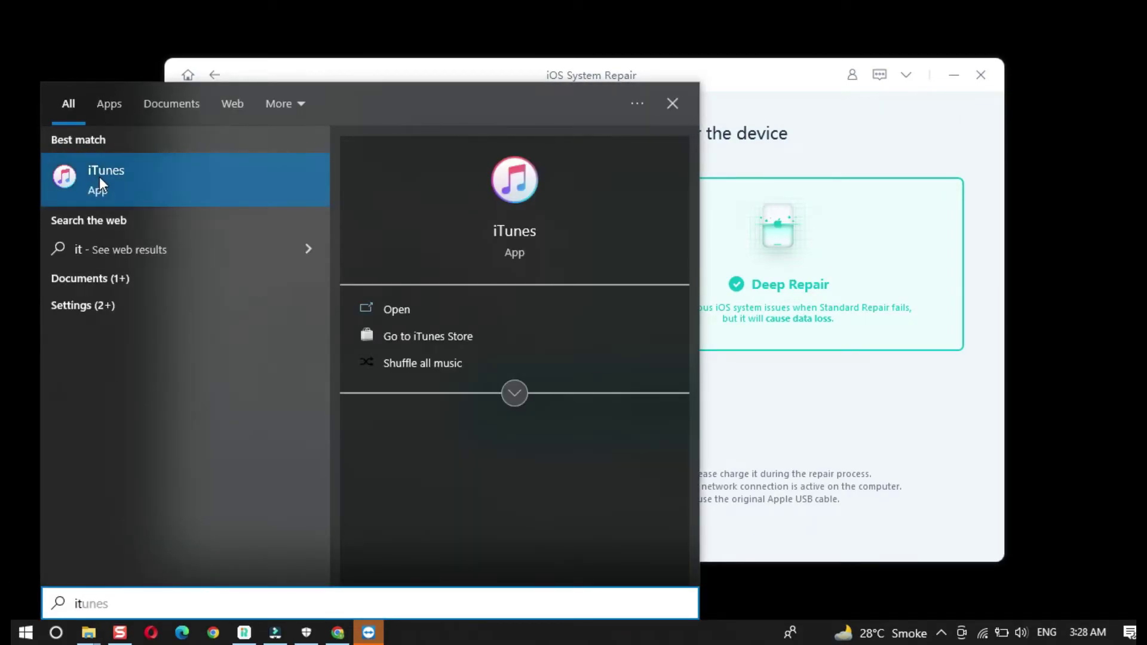
left_click(100, 177)
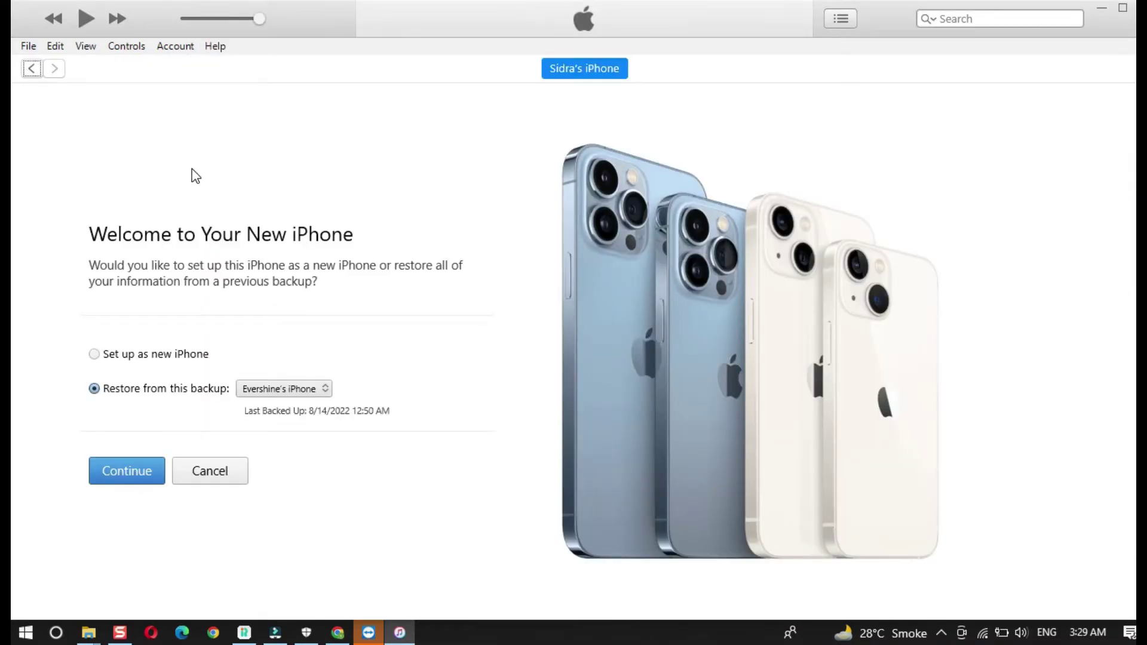
Set the iPhone up as new, set automatic backups to This Computer, and attempt Restore Backup.
left_click(141, 350)
left_click(110, 473)
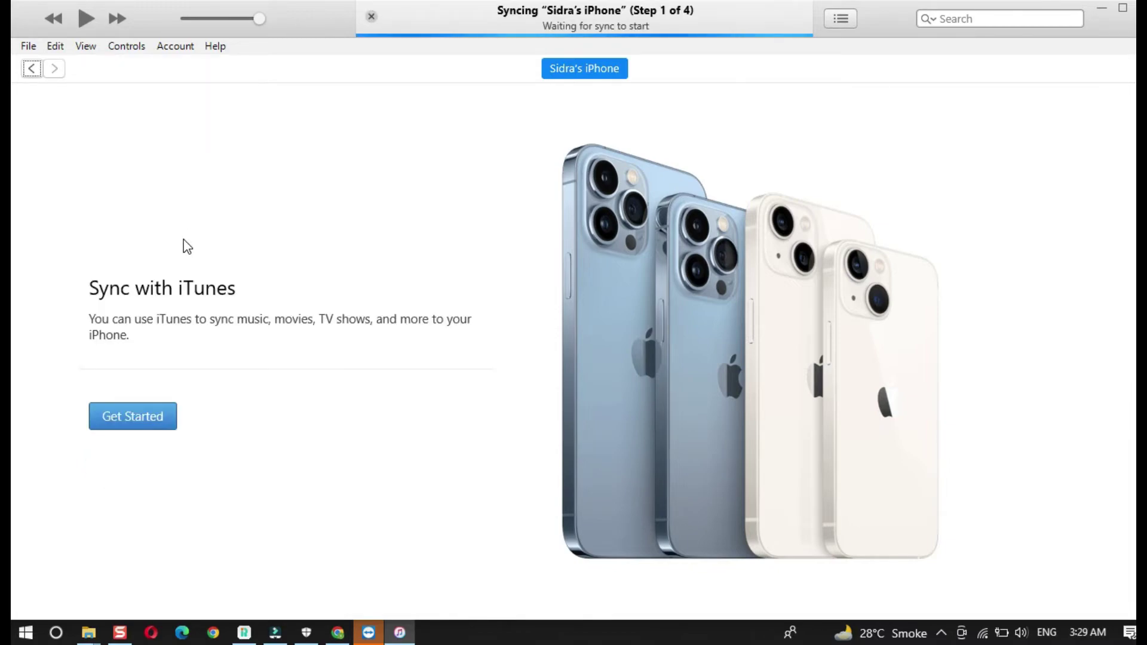
left_click(143, 424)
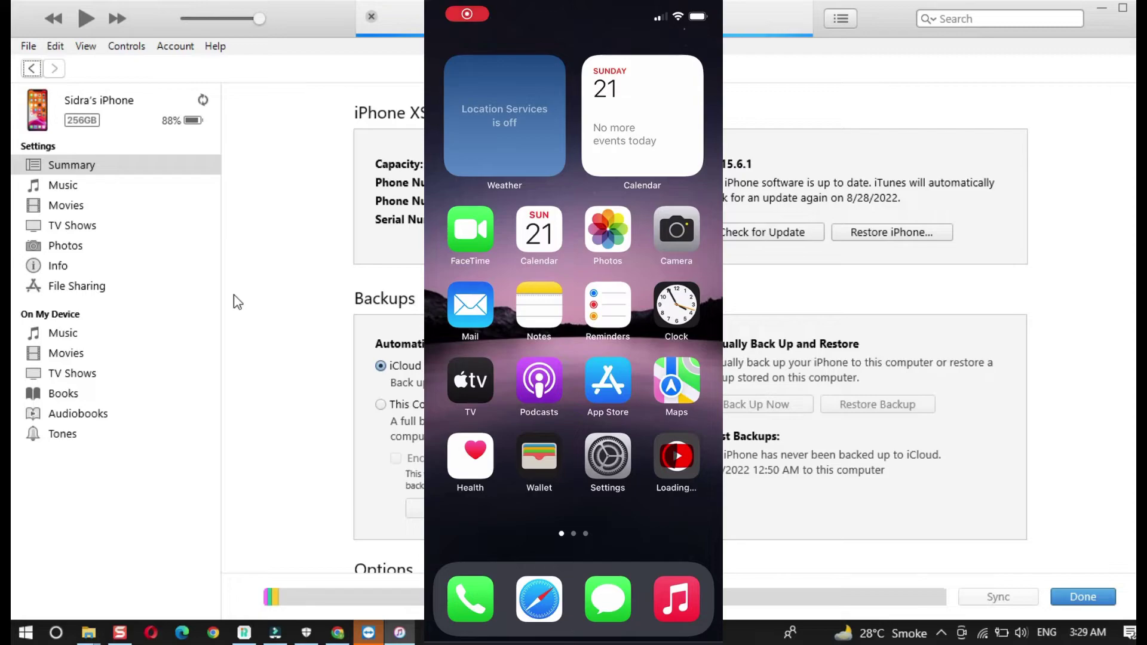
left_click(305, 198)
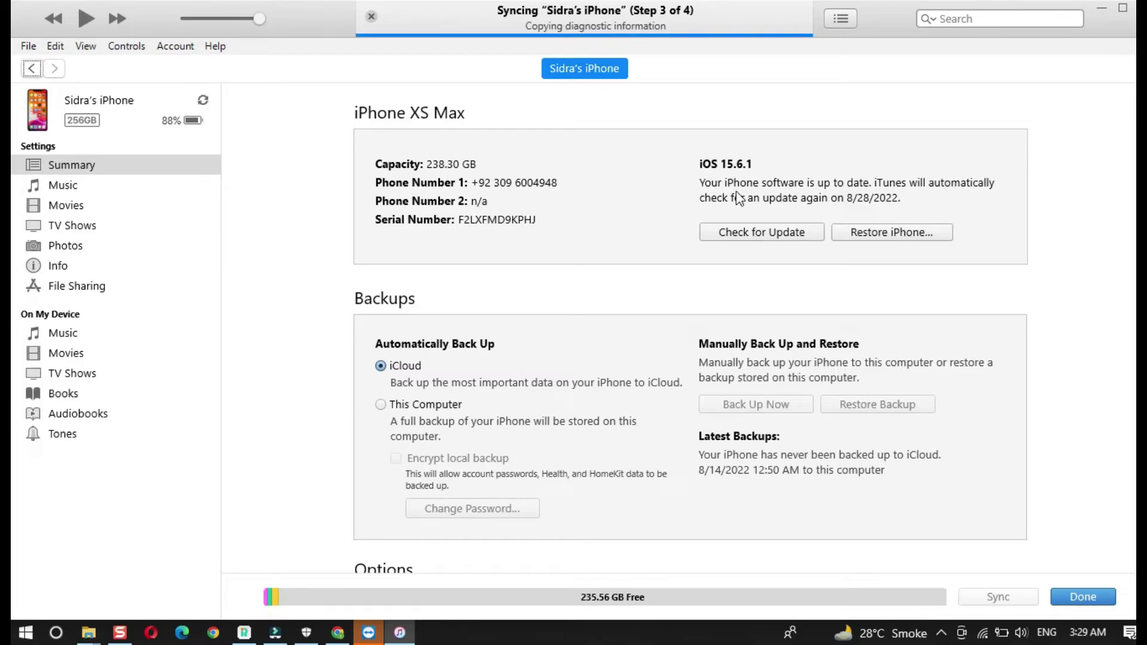
left_click(411, 408)
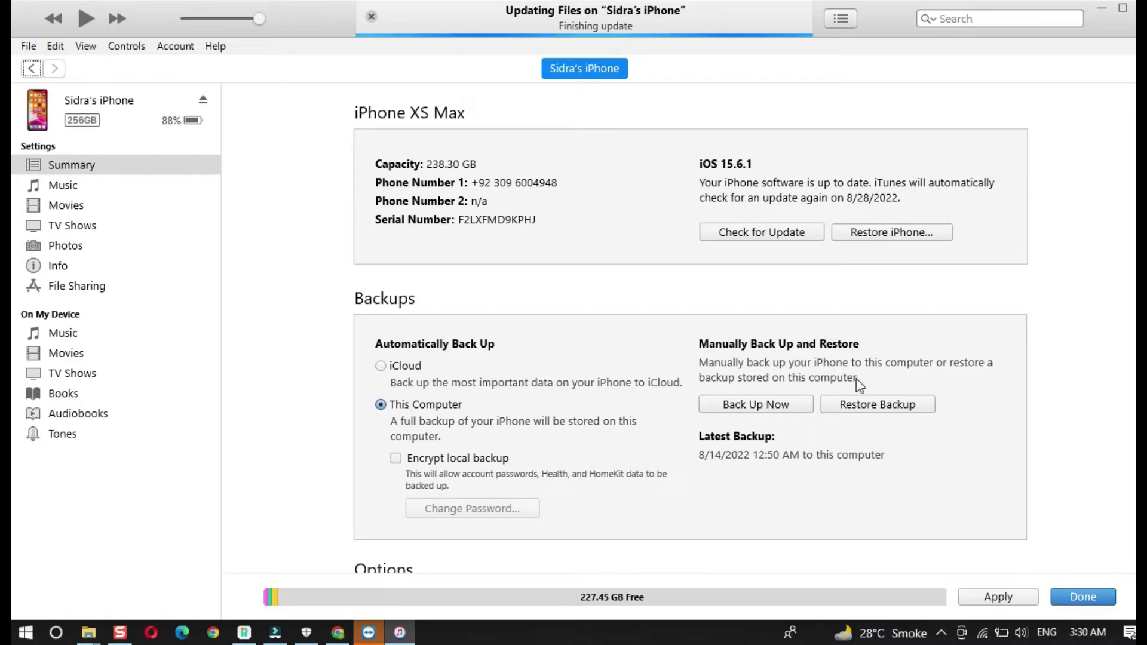
left_click(873, 411)
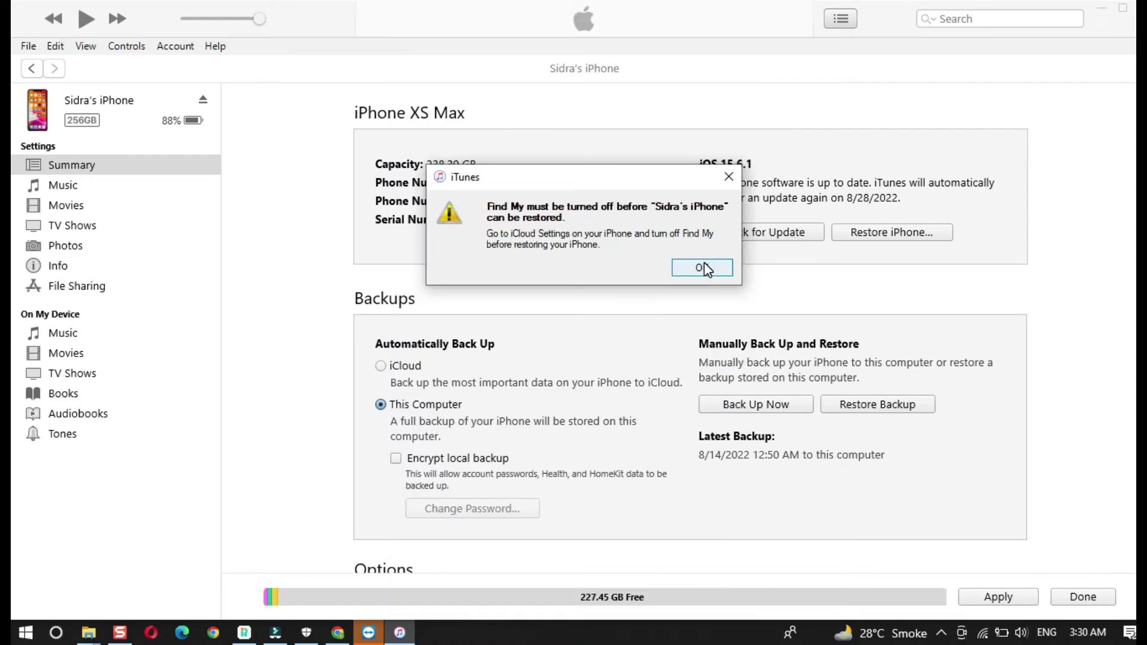
Dismiss the Find My warning and restore the iPhone from the 8/14/2022 12:50 AM backup.
left_click(702, 268)
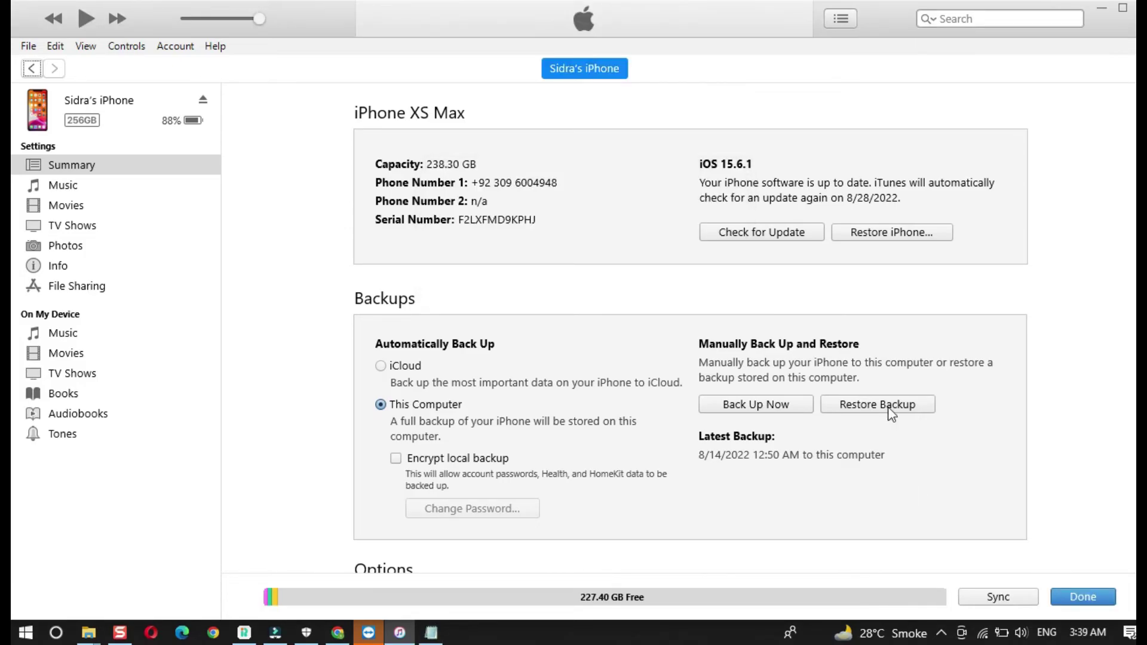
left_click(890, 406)
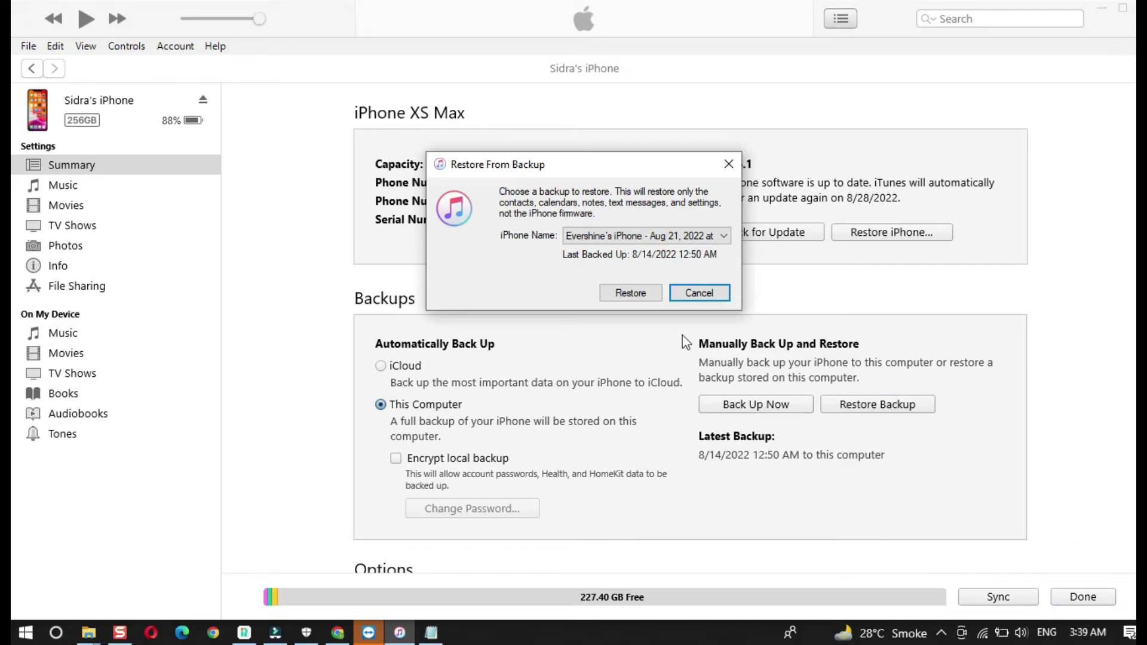
left_click(637, 238)
left_click(636, 239)
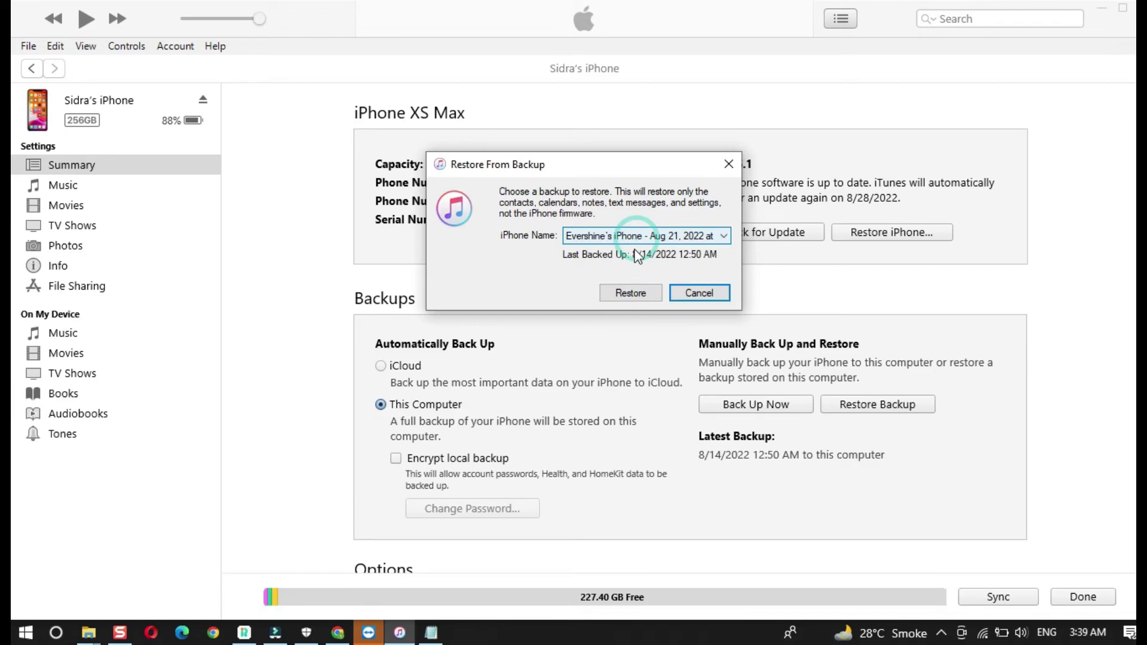
left_click(622, 291)
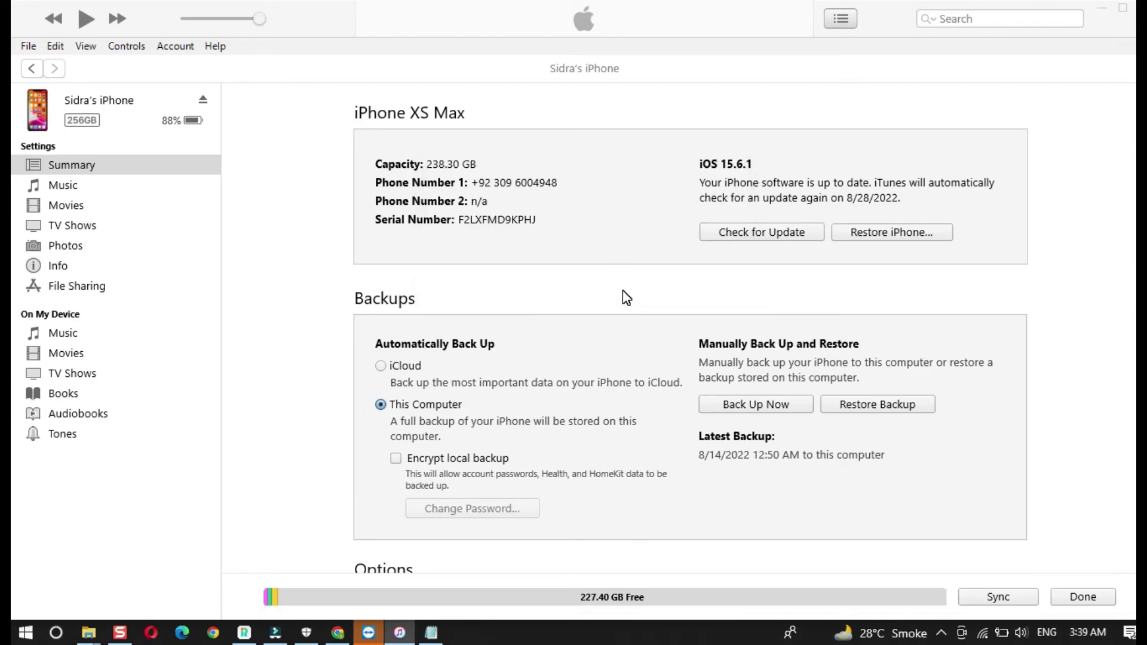